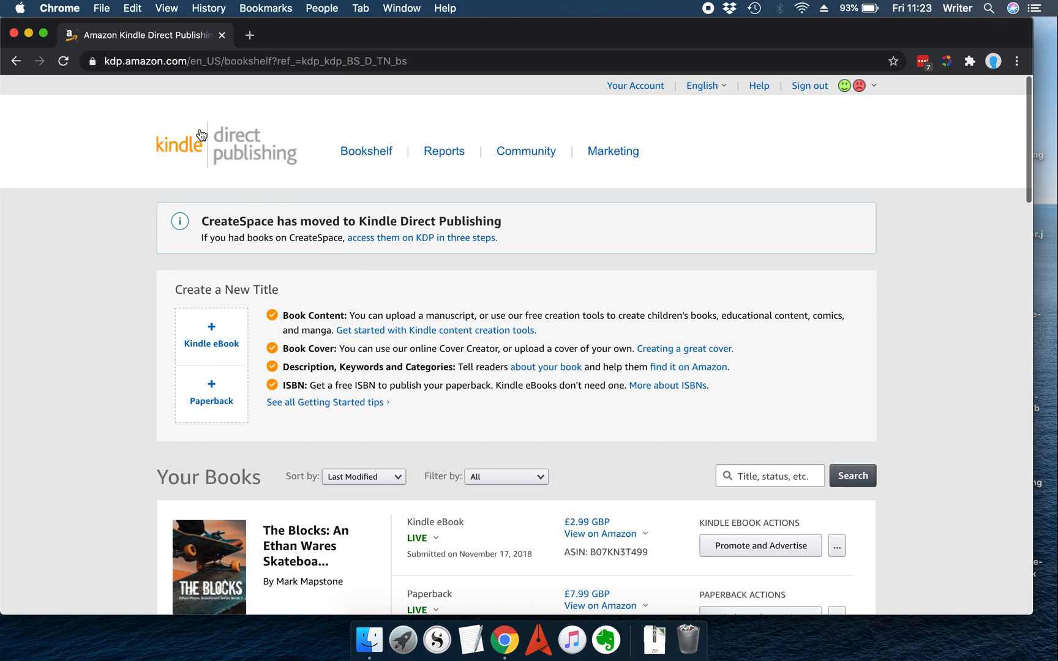
Step: Browse the bookshelf's titles and the paperback actions menu for The Blocks
drag(186, 61, 94, 61)
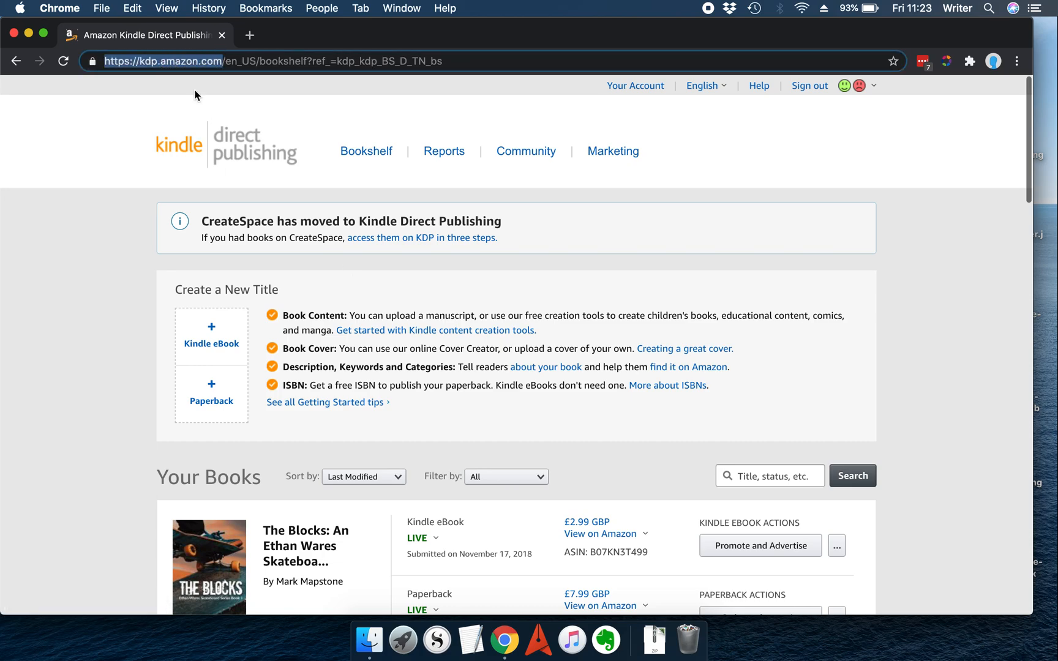
click(90, 302)
scroll(448, 282, down, 7)
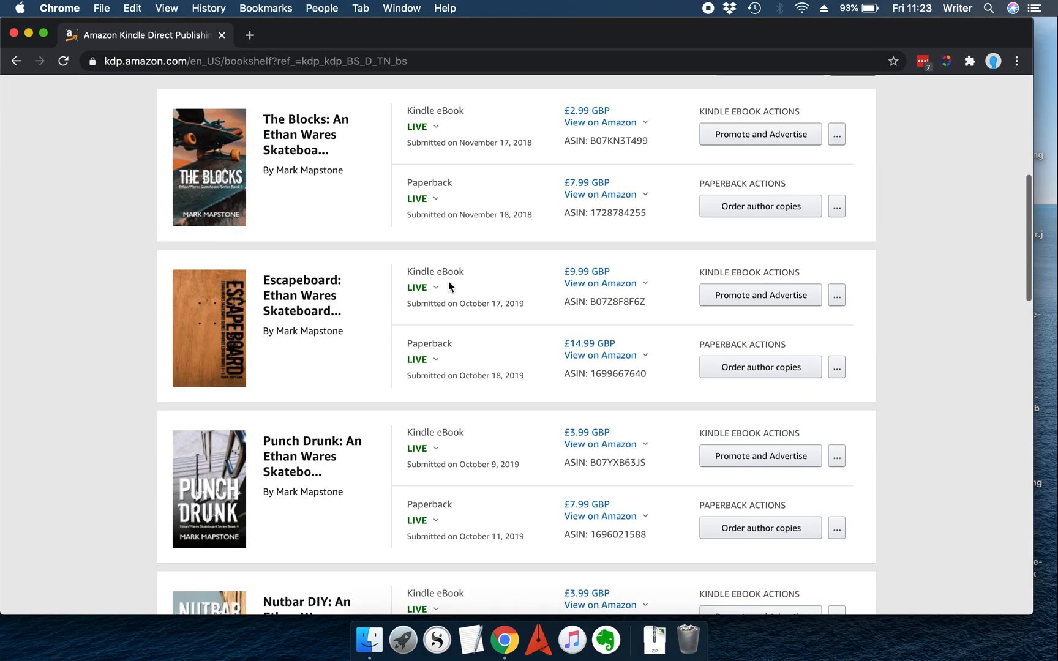
scroll(448, 281, up, 8)
scroll(449, 285, down, 5)
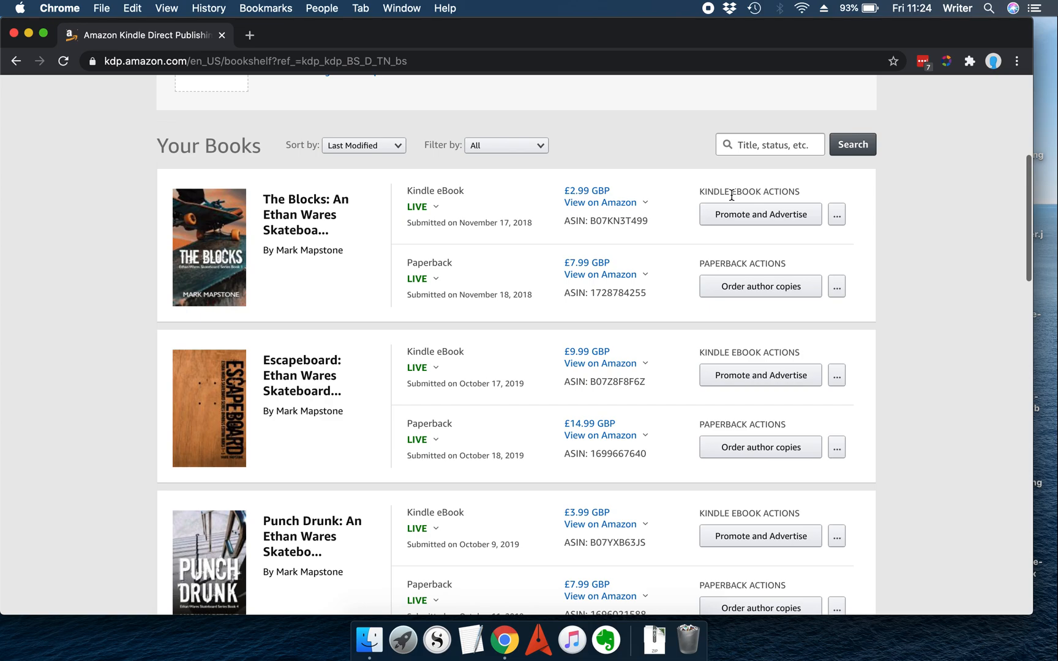
click(837, 284)
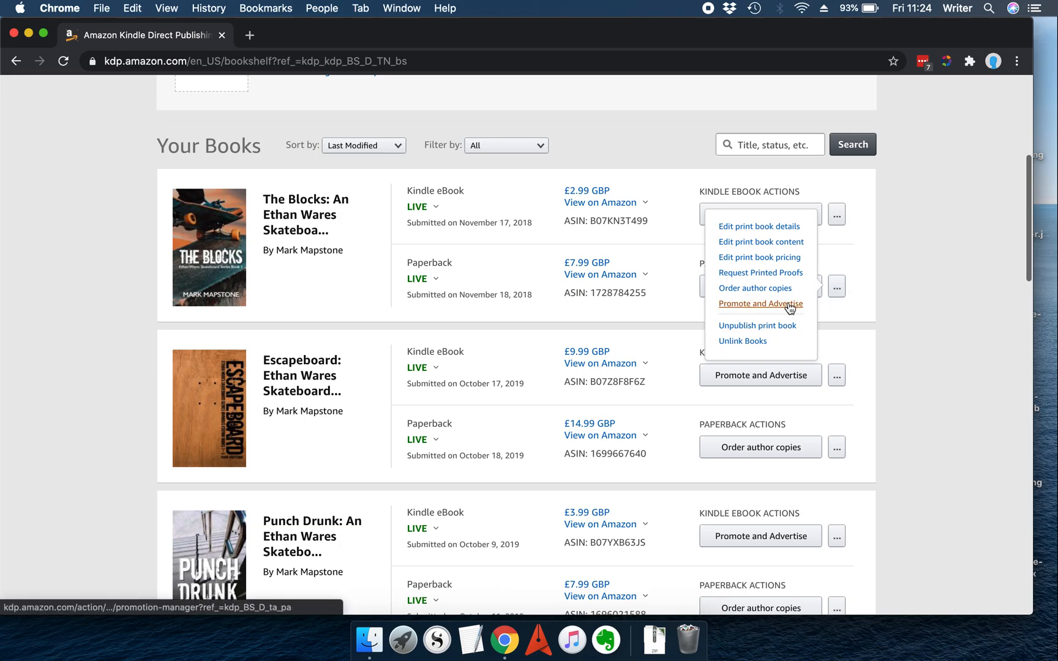
click(897, 279)
scroll(897, 280, down, 5)
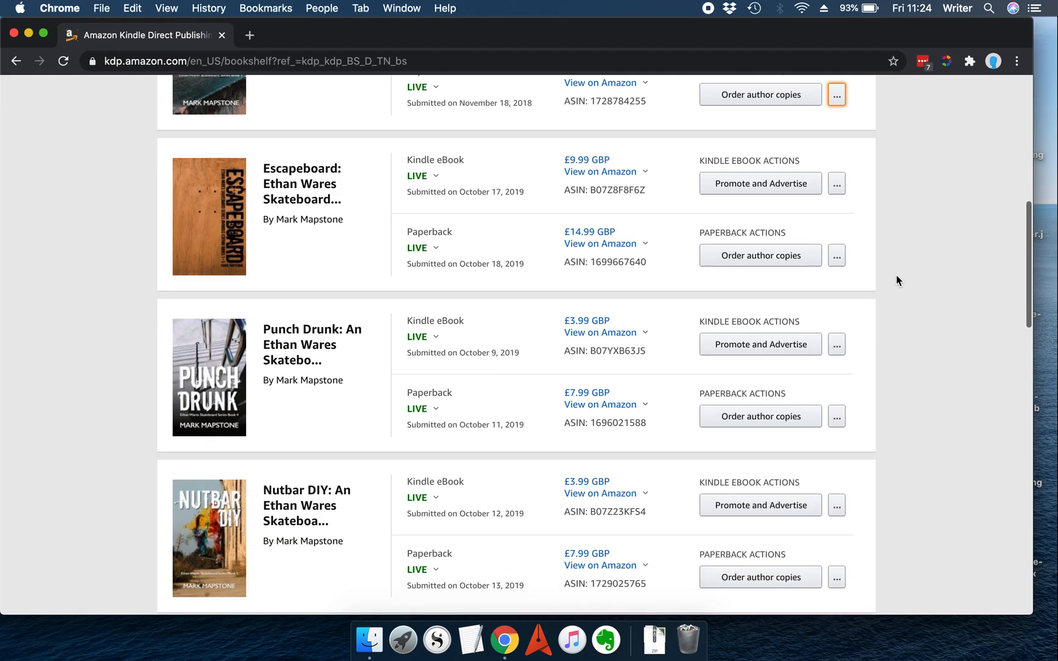
scroll(896, 280, down, 10)
scroll(897, 281, up, 20)
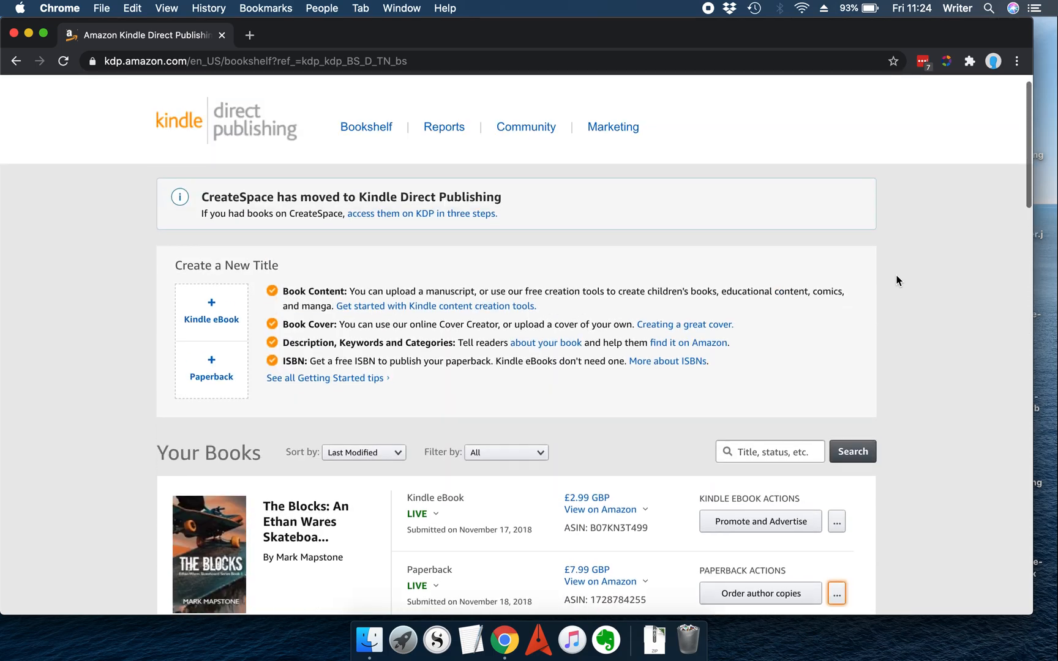
scroll(897, 280, down, 8)
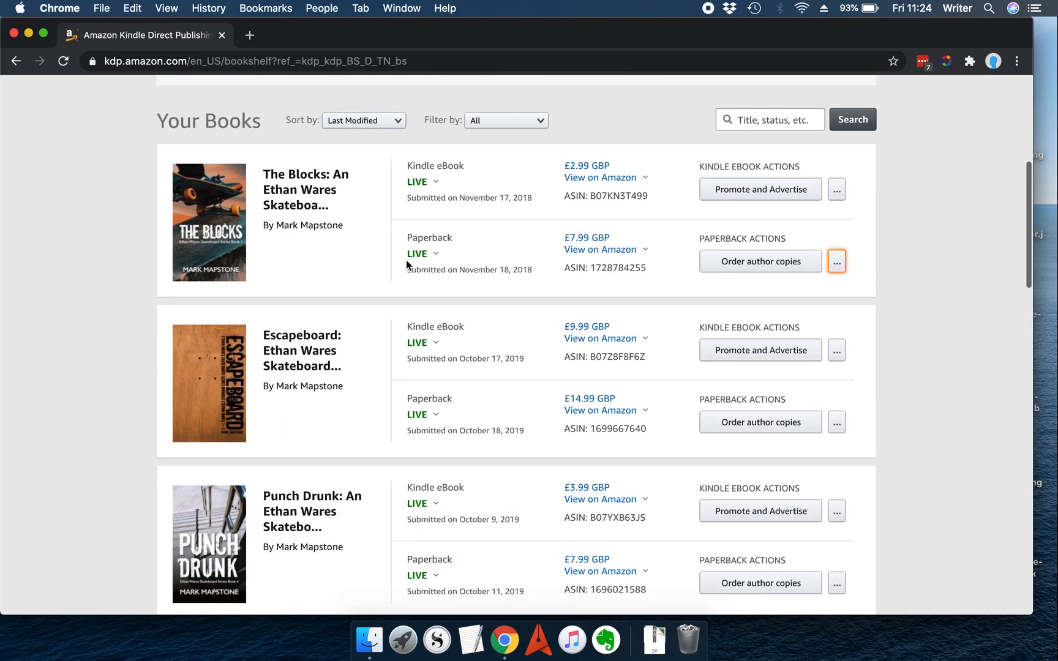
Step: Open the Promote and Advertise page for The Blocks Kindle eBook
click(791, 200)
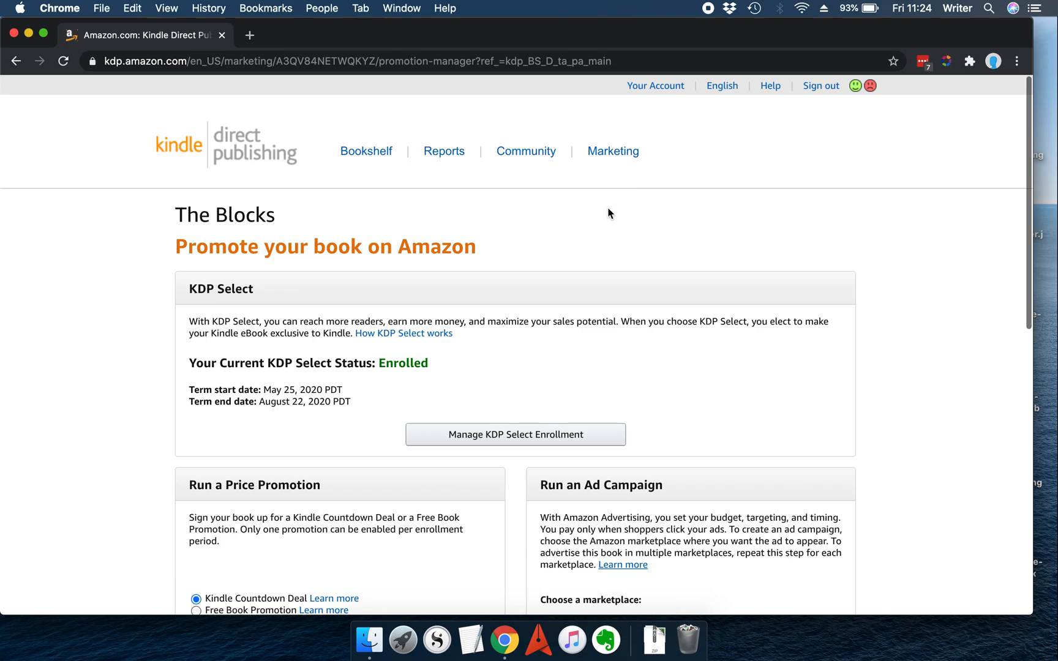
scroll(610, 213, down, 8)
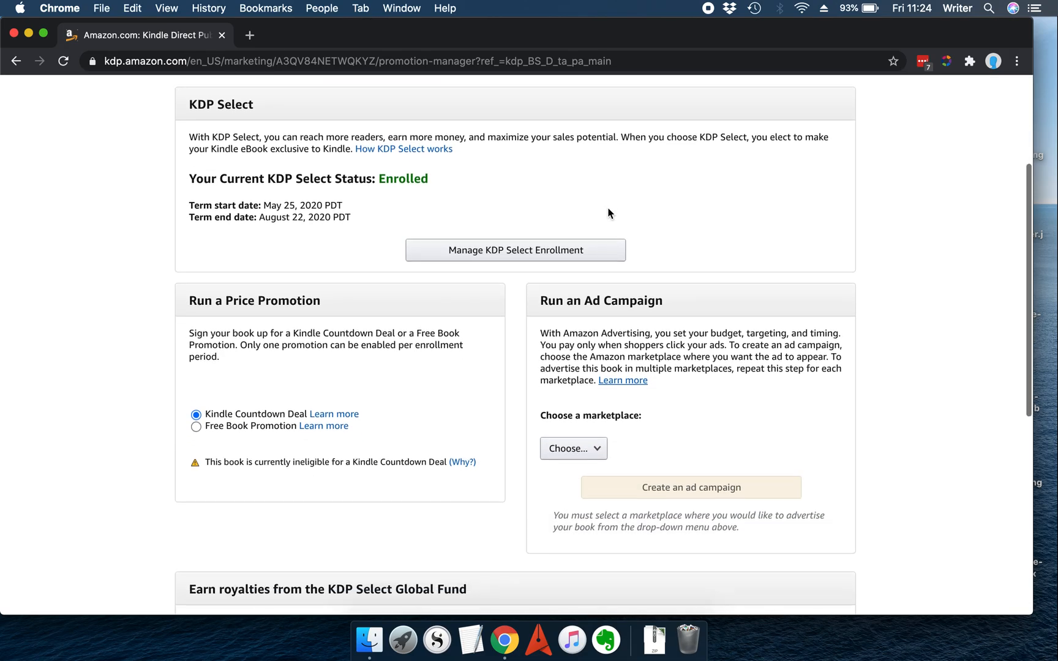
scroll(610, 213, down, 10)
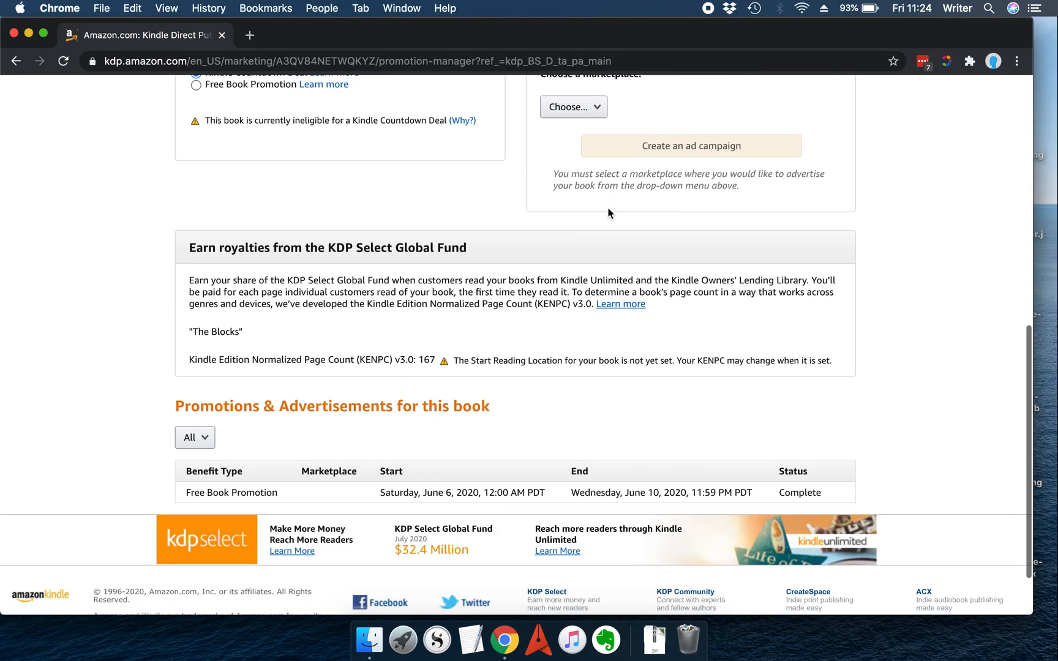
scroll(608, 208, up, 18)
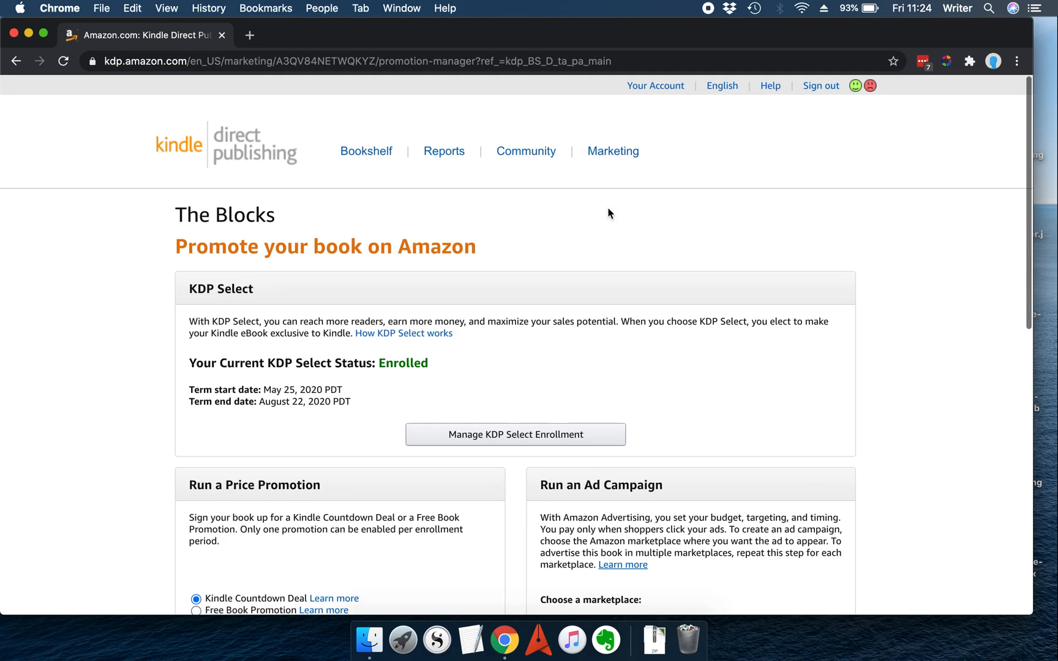
scroll(608, 213, down, 10)
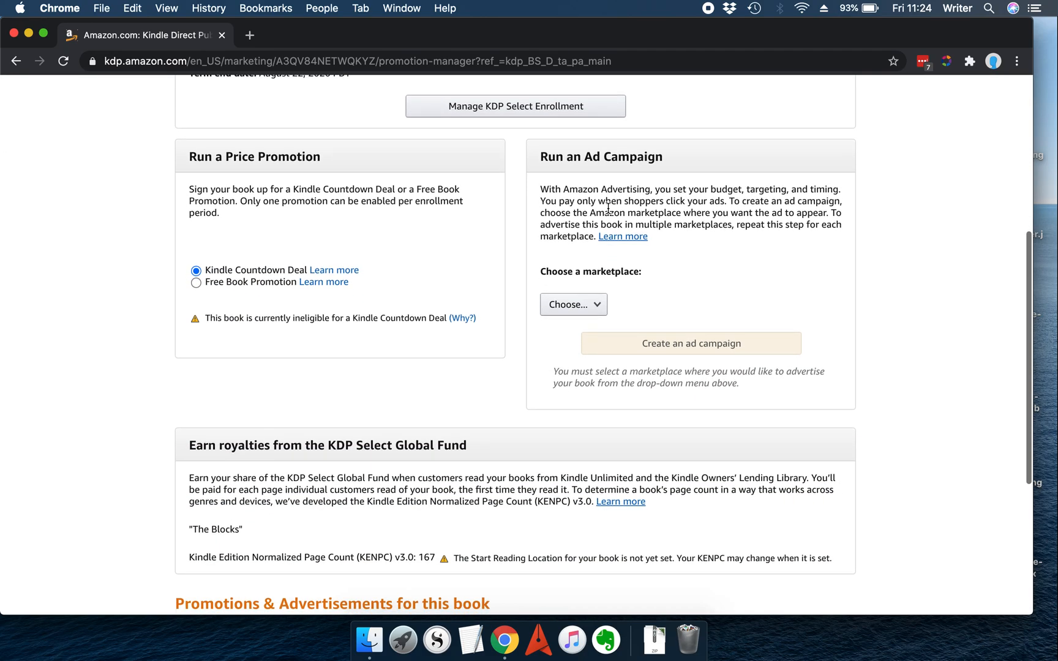
Step: Choose the Amazon.com marketplace and start creating an ad campaign
click(598, 312)
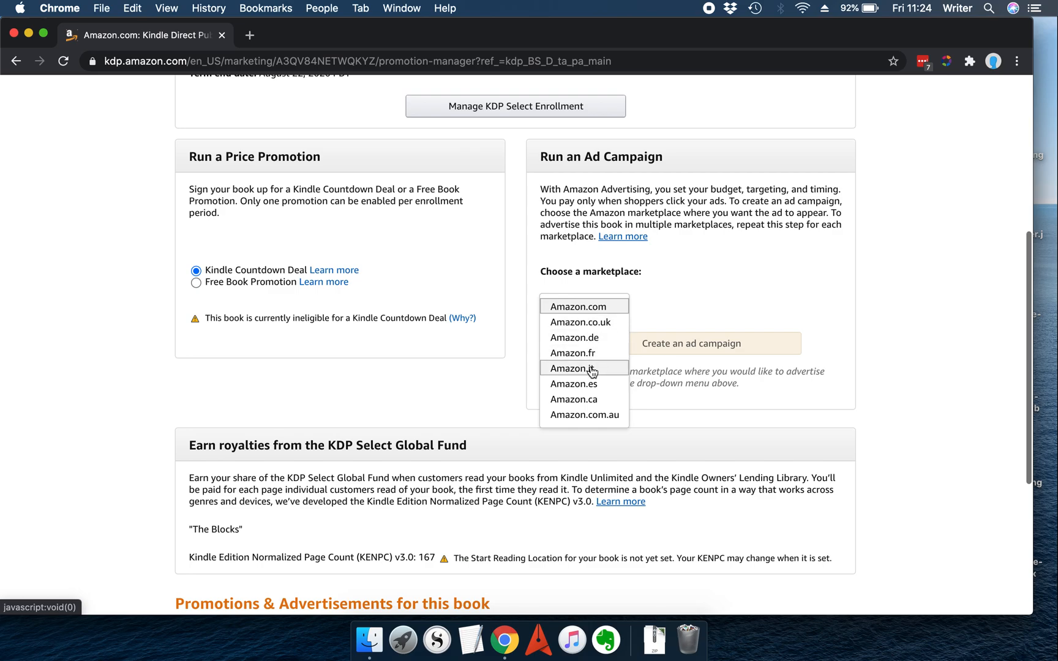
click(598, 307)
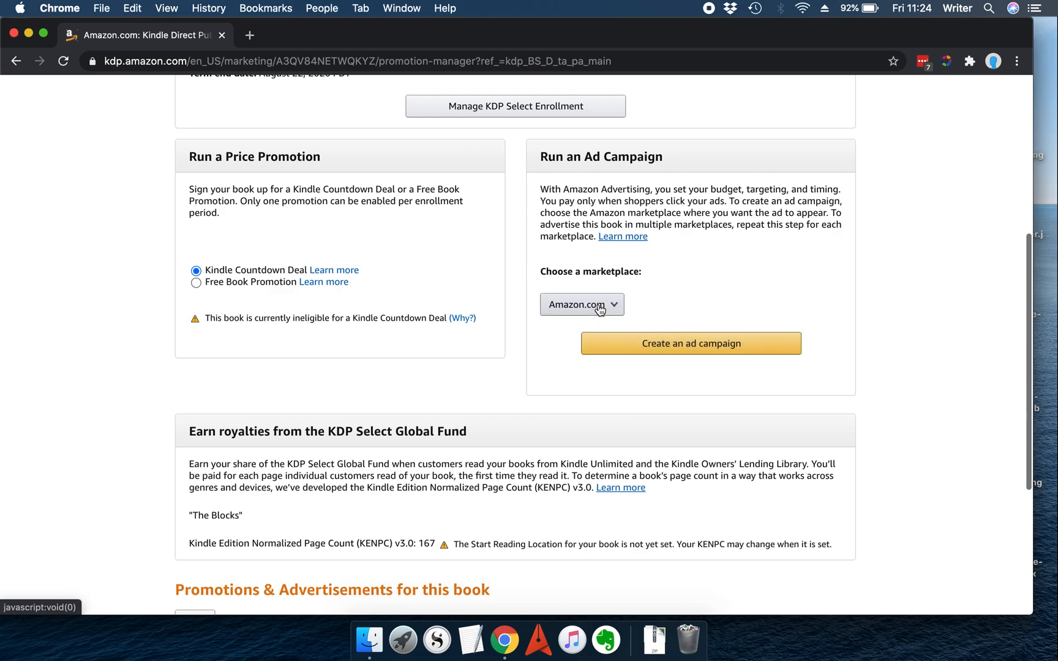
click(704, 346)
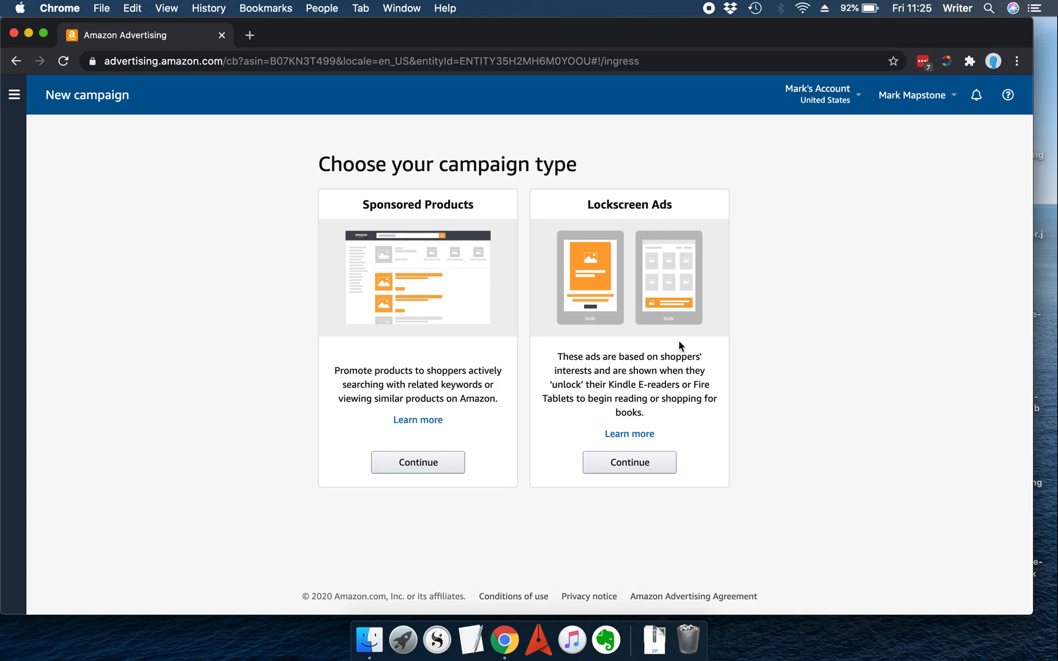
Step: Choose the Sponsored Products campaign type
click(420, 464)
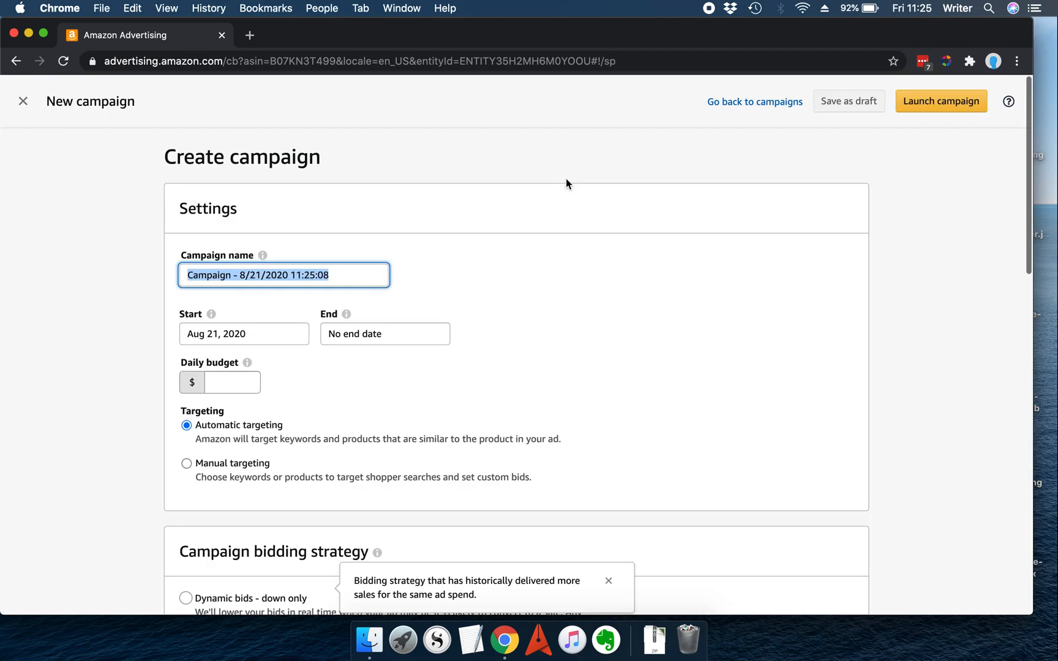
scroll(537, 289, down, 2)
scroll(537, 289, up, 1)
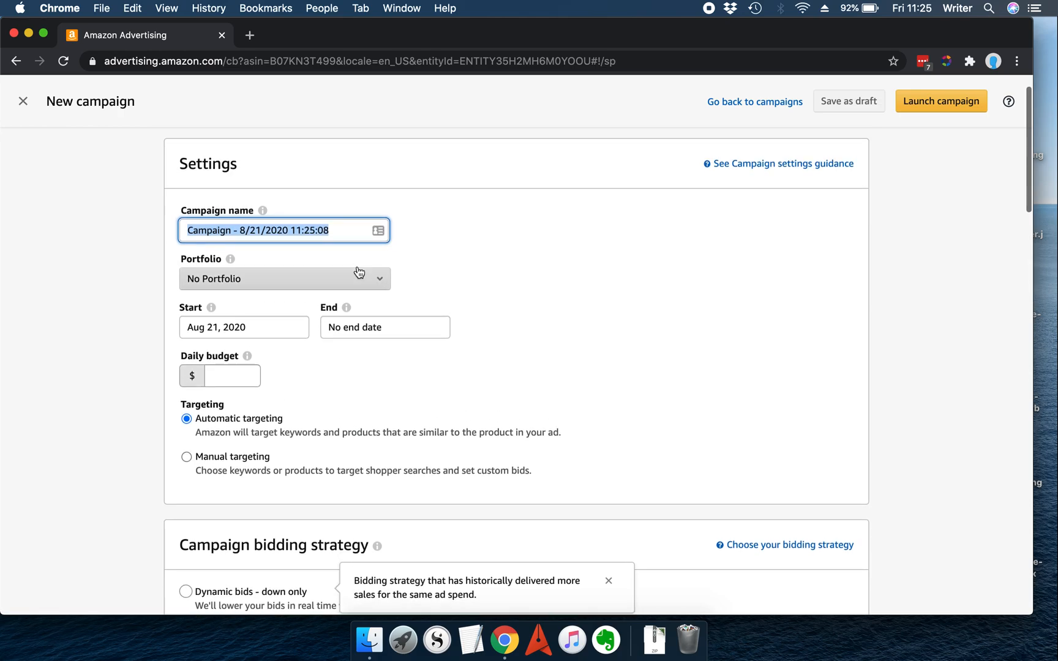
Step: Name the campaign "Test campaign", check the portfolio options, and set the daily budget to $2
text(Test campaign)
click(380, 290)
click(419, 265)
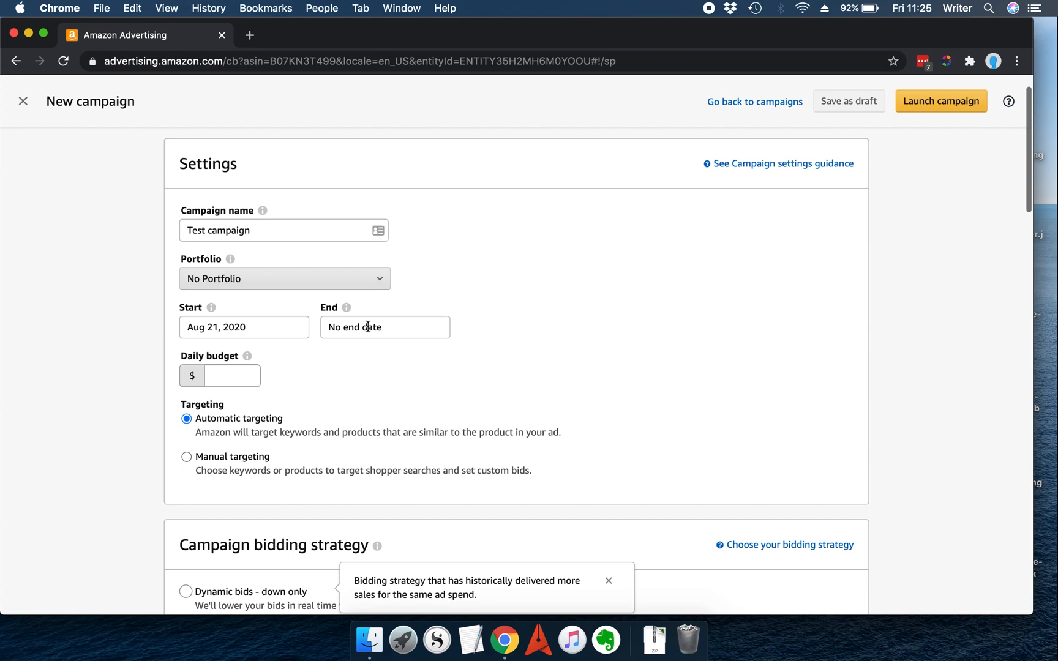
click(234, 371)
text(2)
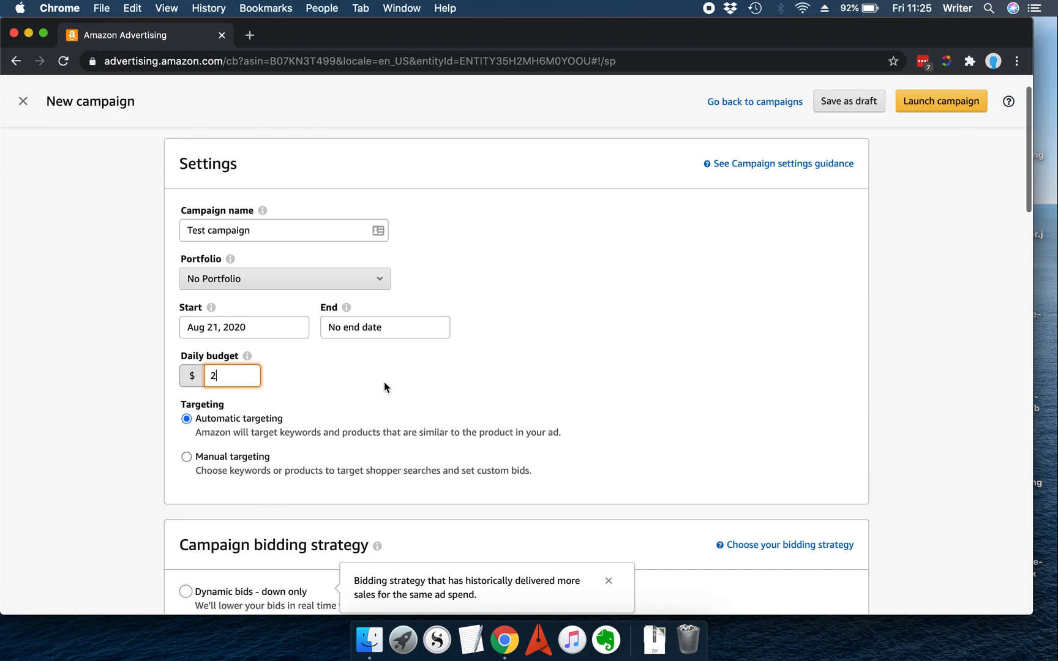
Step: Select Manual targeting for the campaign
scroll(353, 389, down, 1)
scroll(352, 383, down, 2)
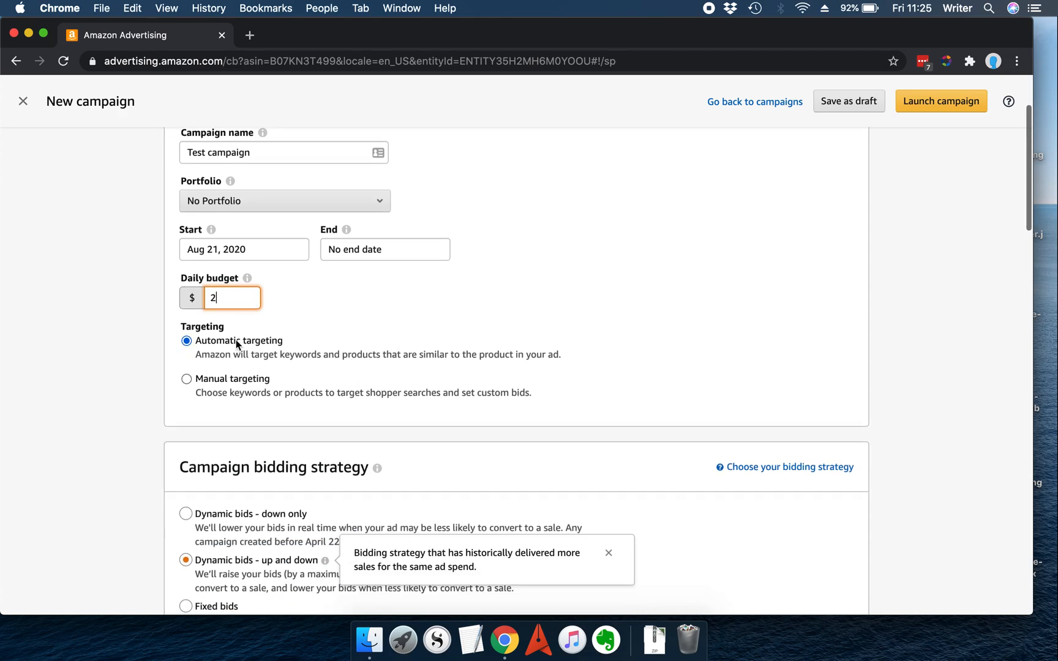
click(217, 381)
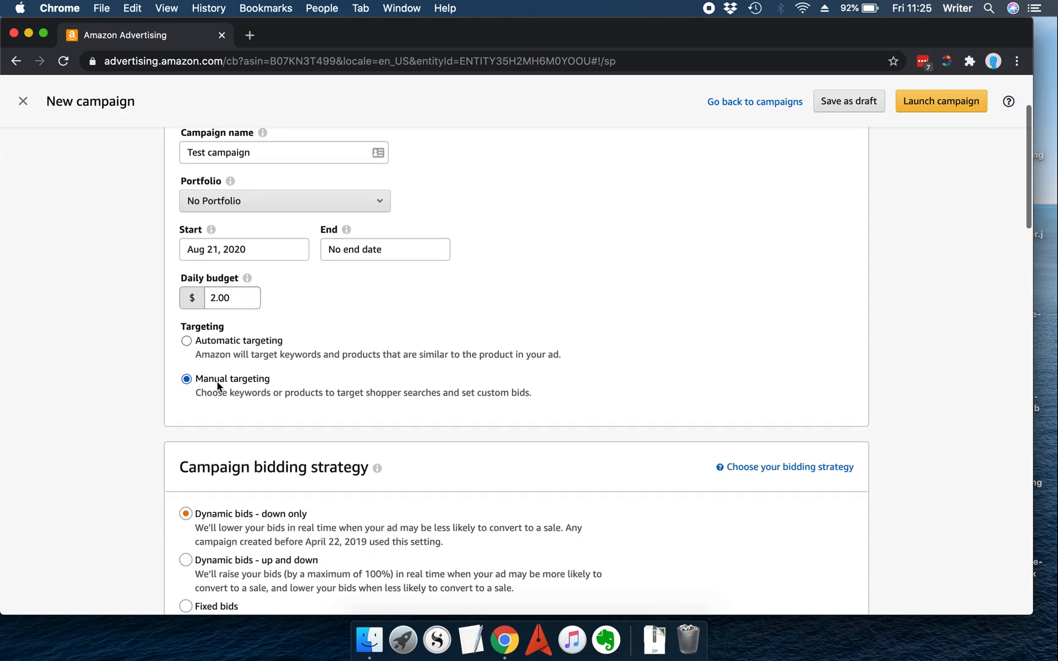
Step: Switch targeting back to Automatic targeting and dismiss the bidding strategy tip
scroll(338, 352, down, 5)
scroll(338, 352, down, 8)
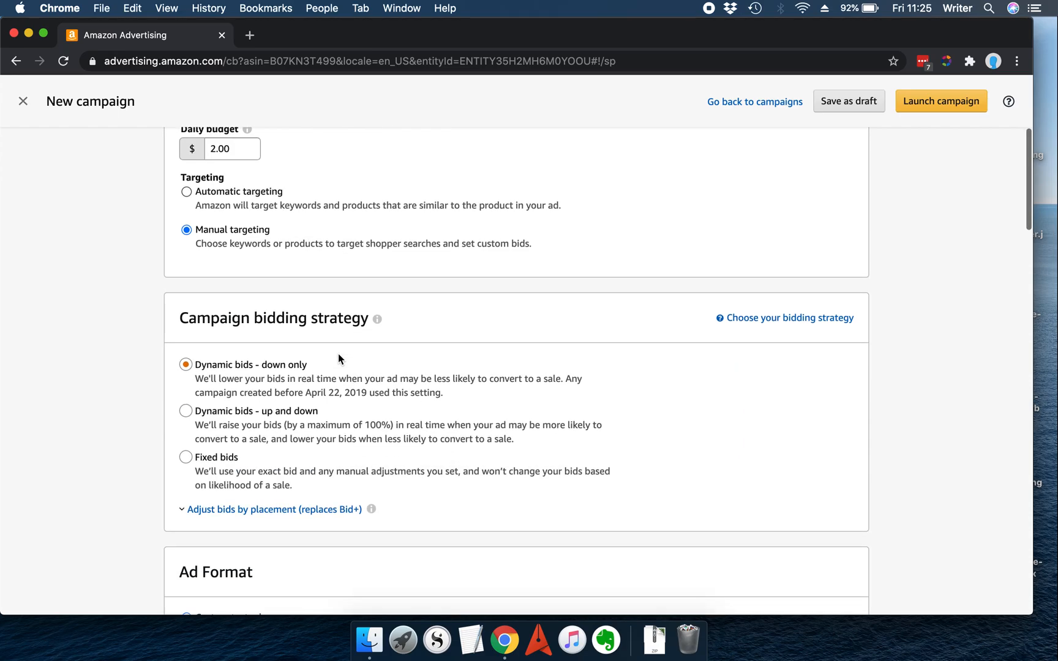
scroll(339, 359, down, 12)
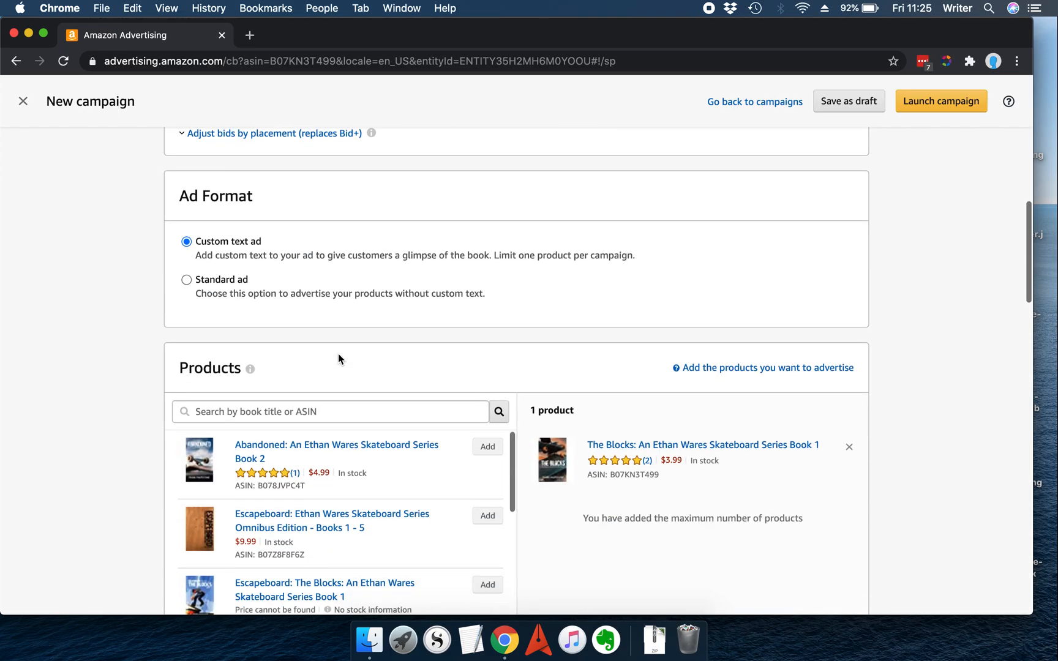
scroll(339, 358, up, 20)
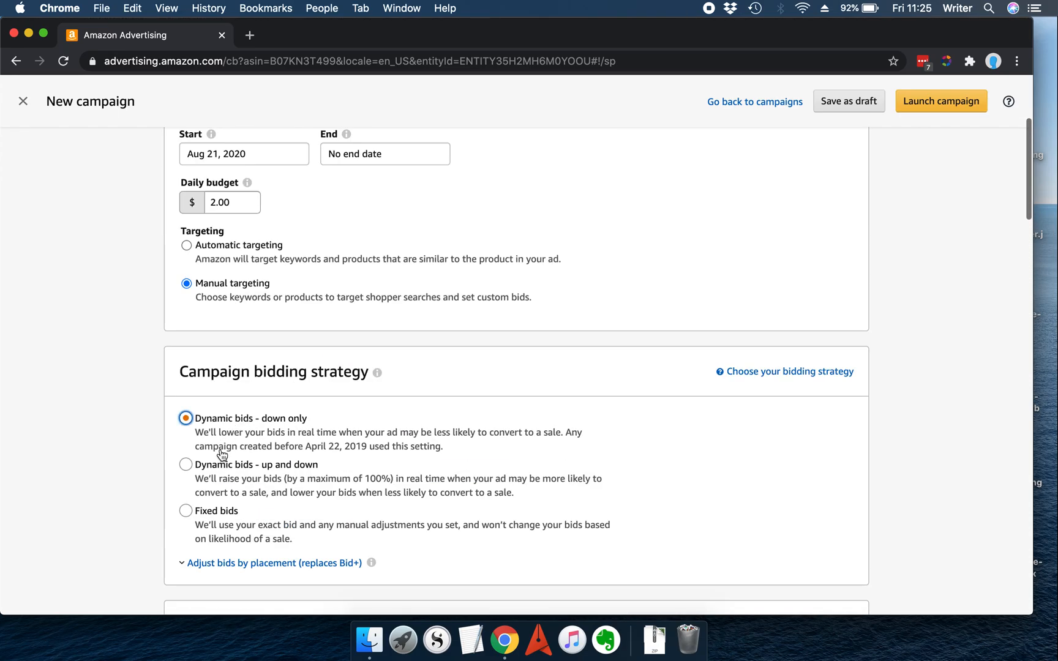
click(222, 246)
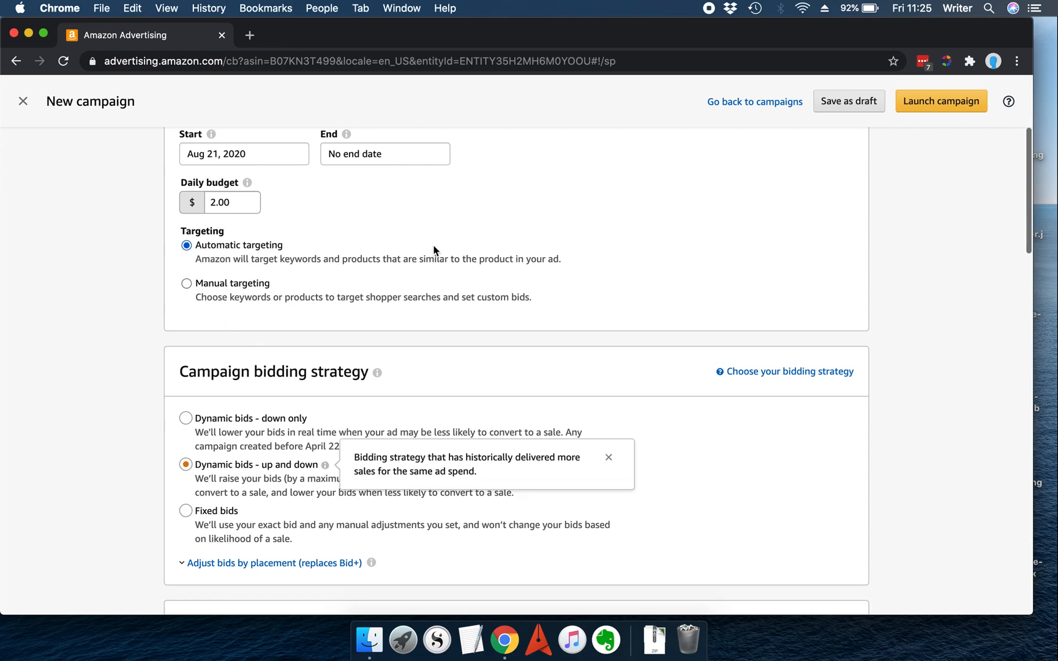
click(609, 457)
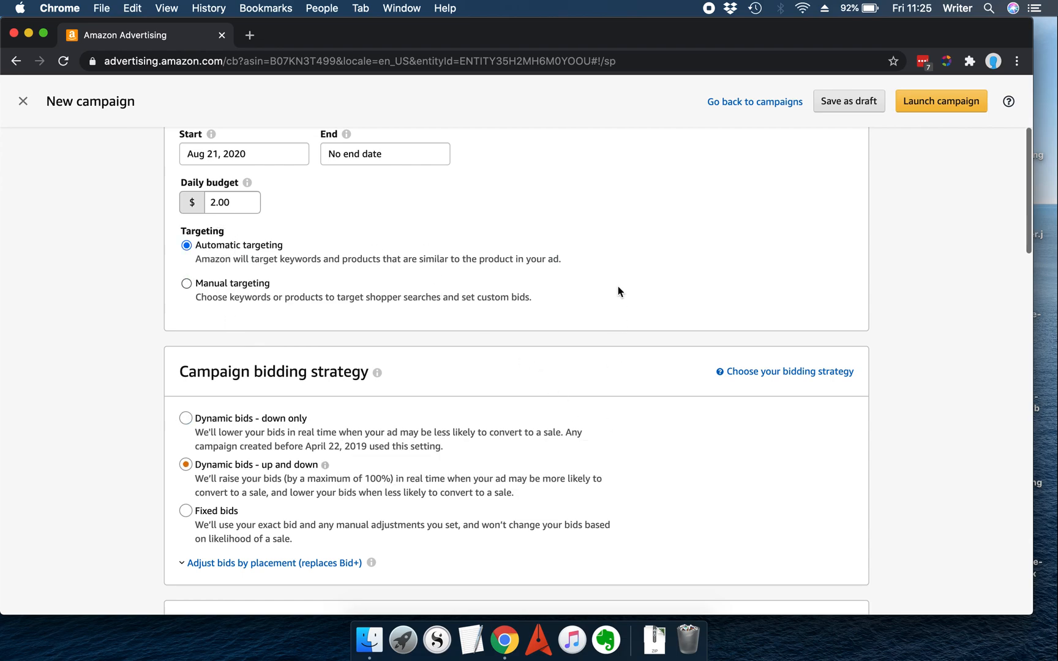
Step: Choose Dynamic bids - down only as the campaign bidding strategy
scroll(618, 286, down, 2)
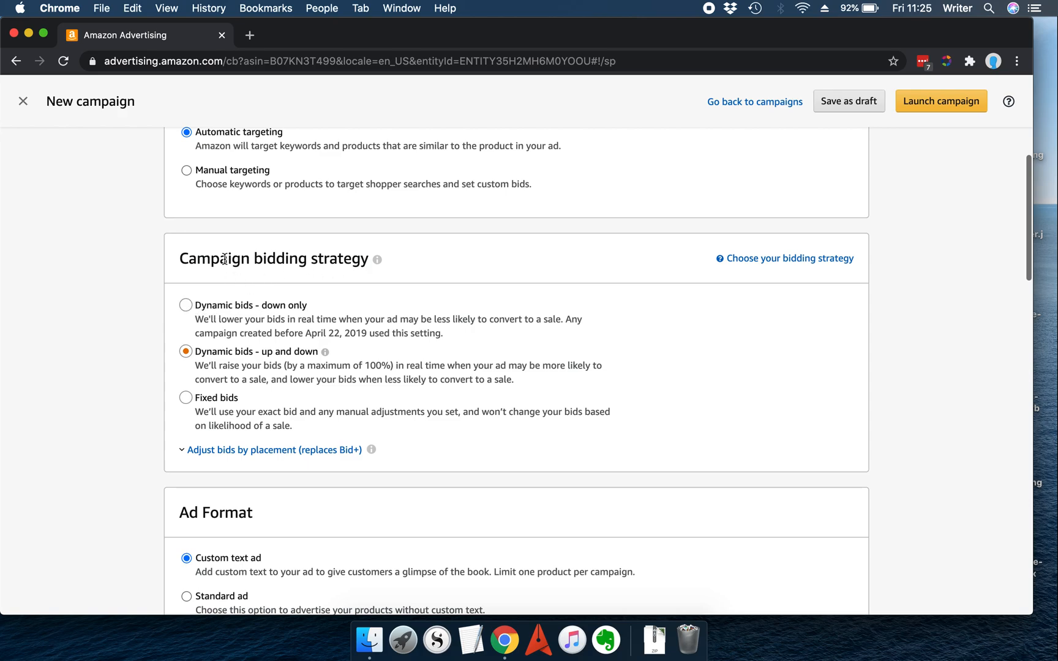
click(206, 306)
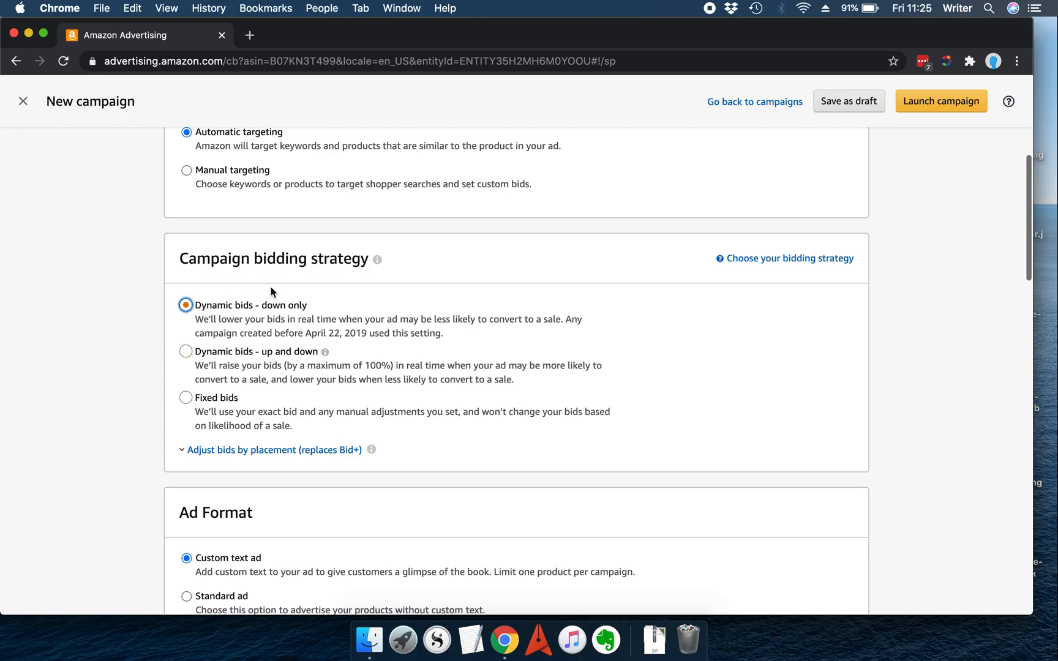
scroll(288, 270, up, 5)
drag(246, 231, 193, 231)
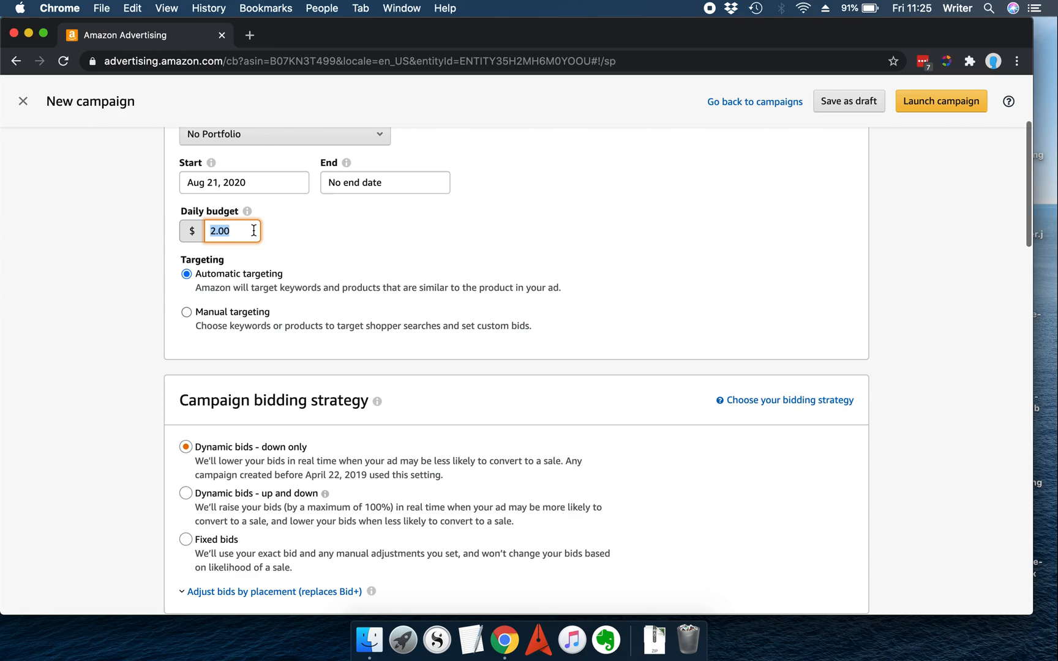
click(344, 239)
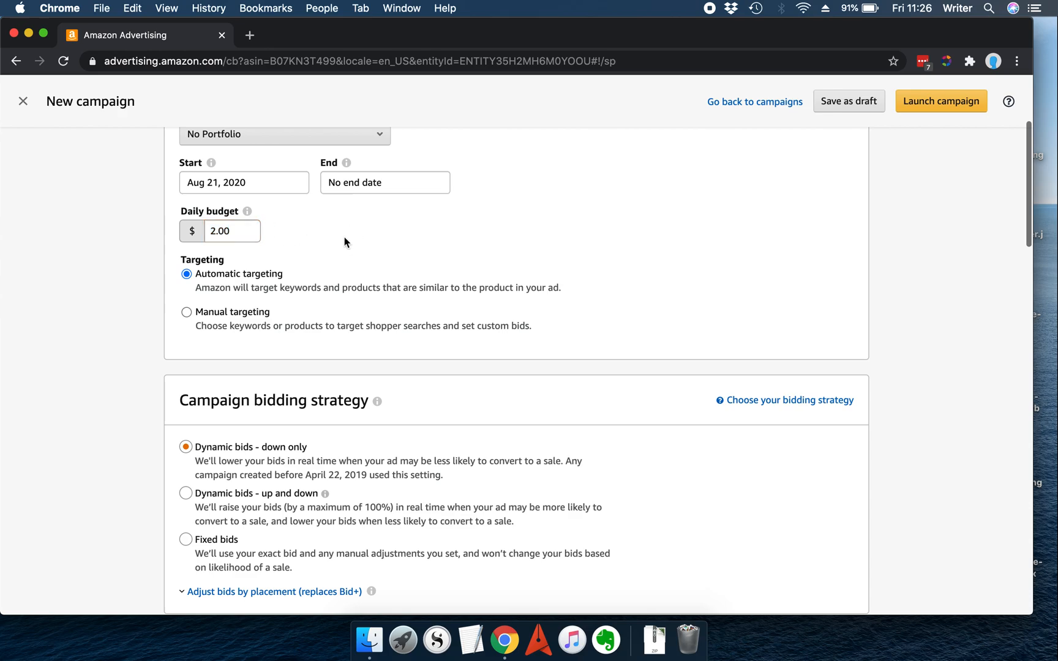
scroll(344, 239, down, 10)
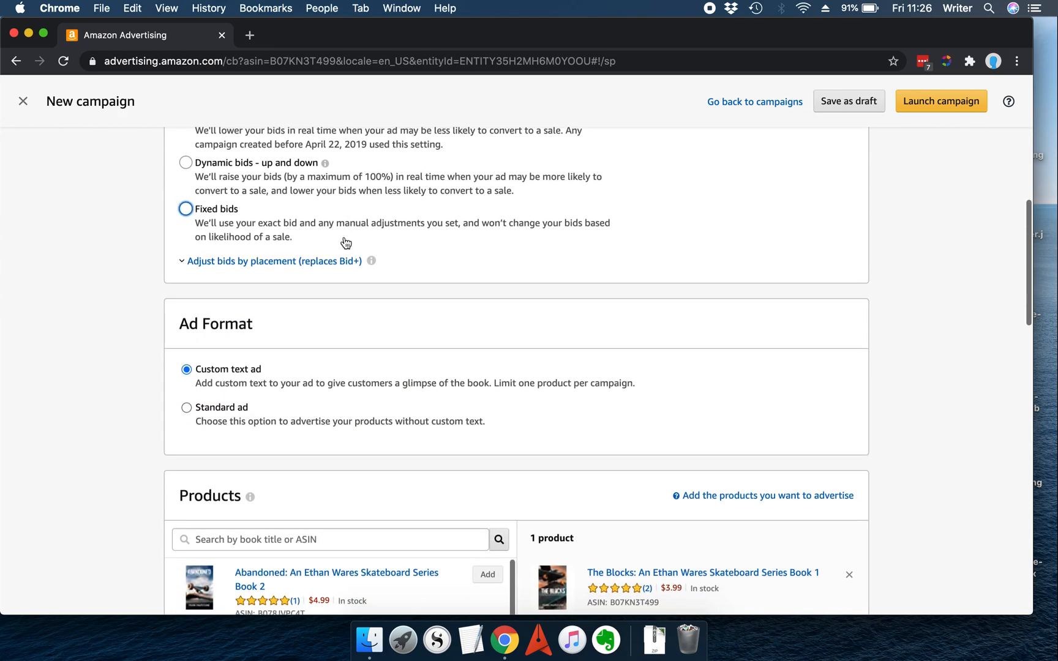
scroll(422, 265, up, 4)
click(327, 238)
scroll(368, 232, up, 5)
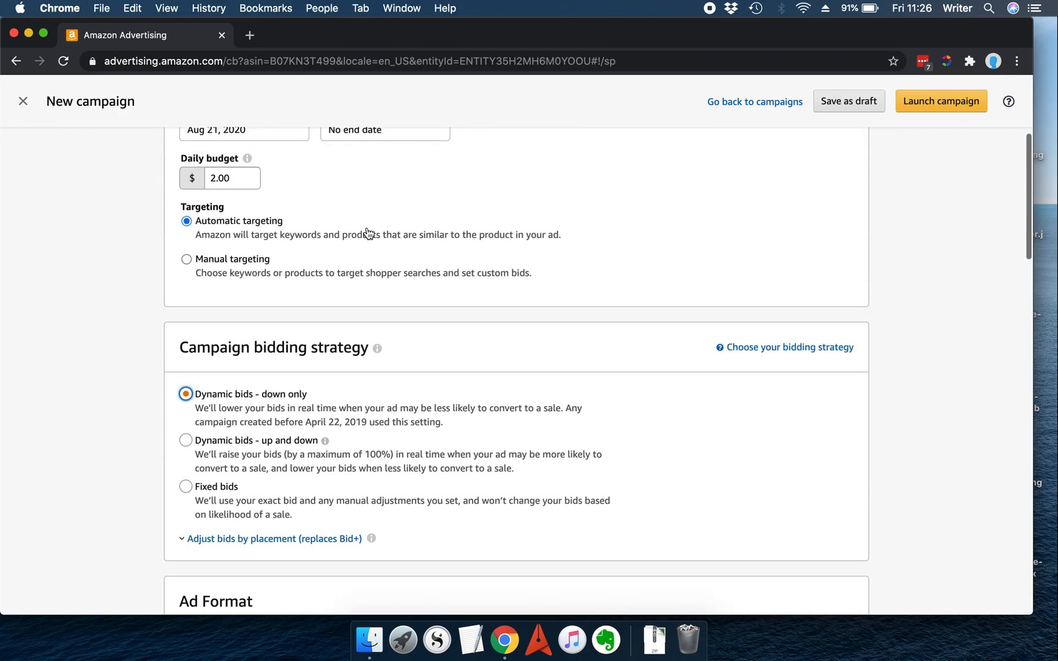
Step: Set the campaign end date to Aug 31, 2020 using the date picker
click(360, 245)
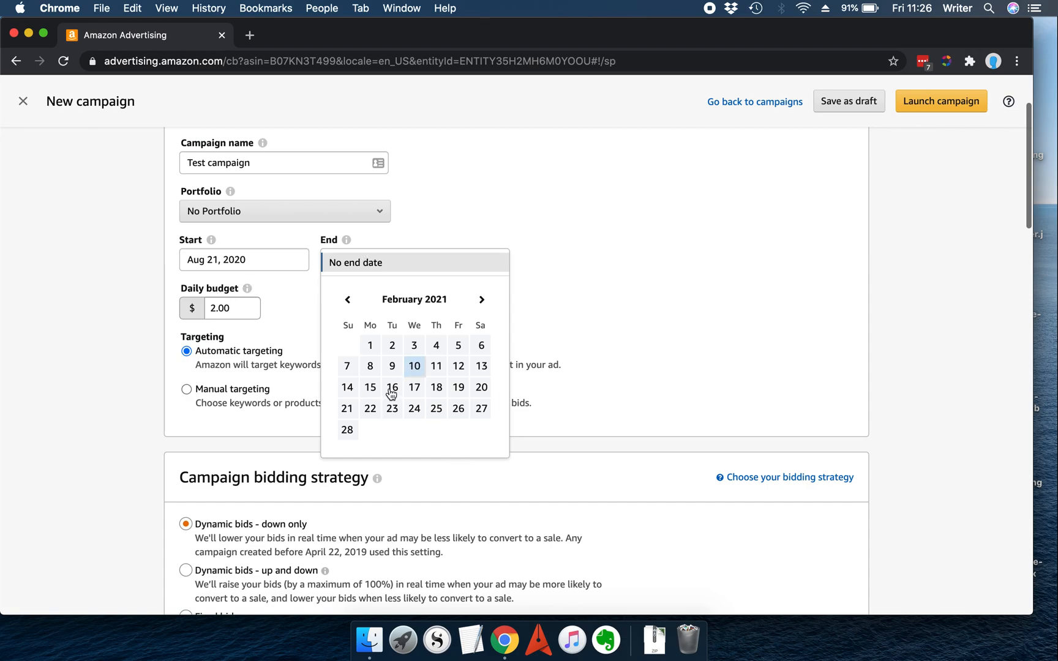
click(348, 300)
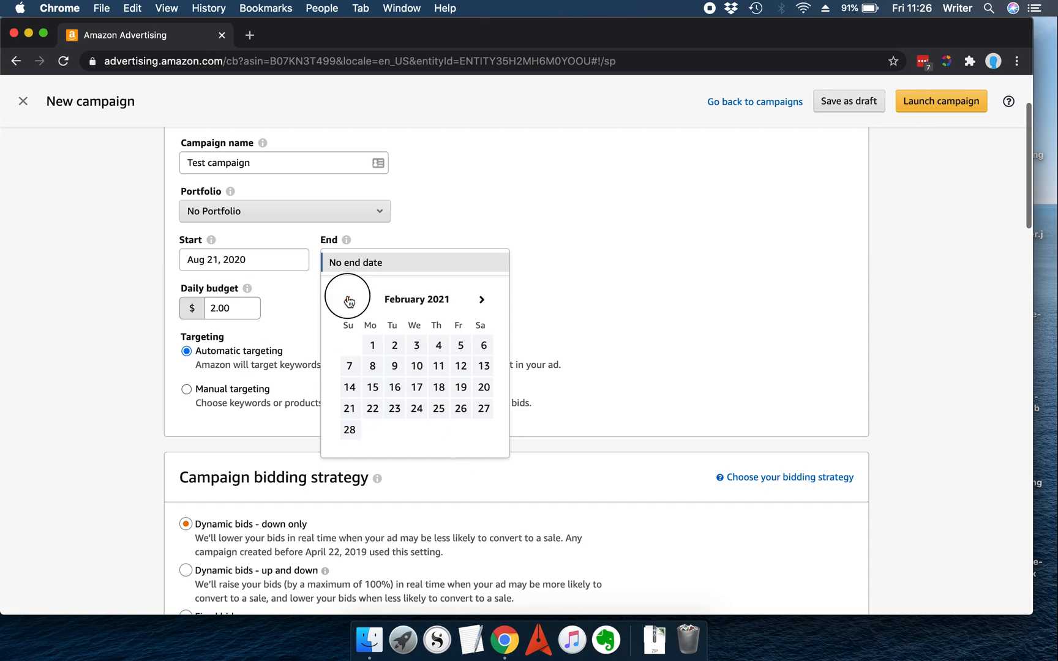
click(349, 301)
click(348, 301)
click(349, 301)
click(349, 301)
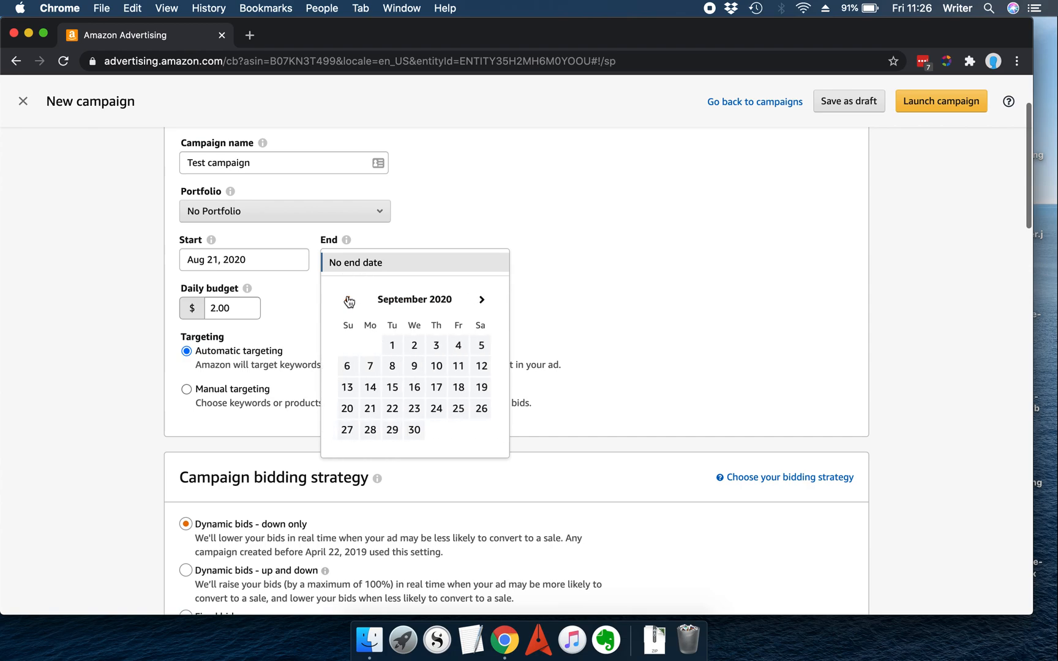
click(348, 301)
click(349, 301)
click(482, 300)
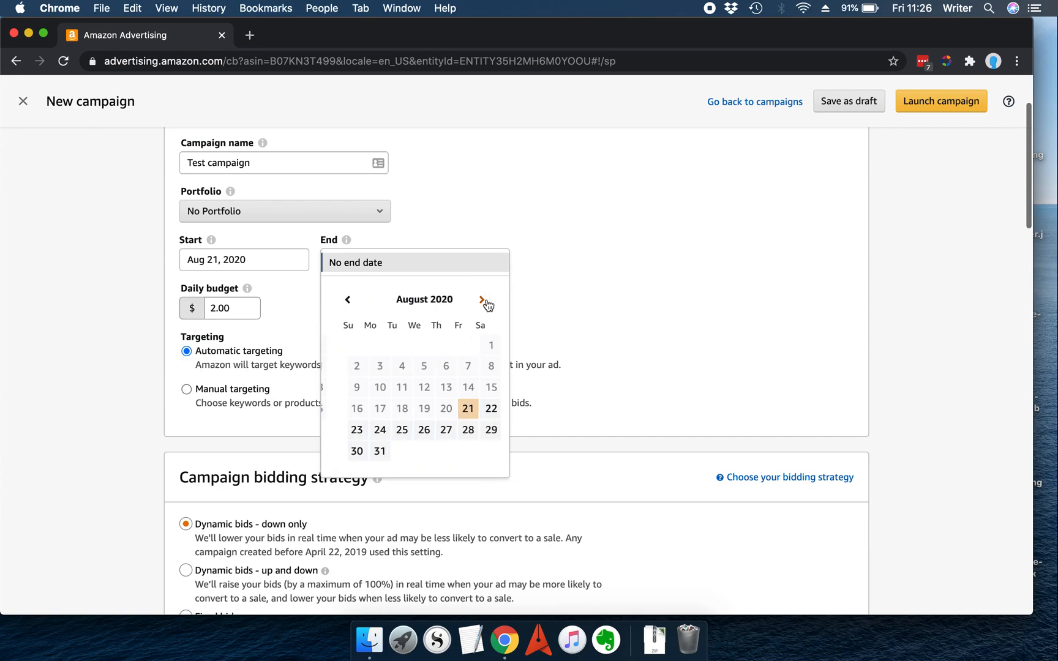
click(372, 452)
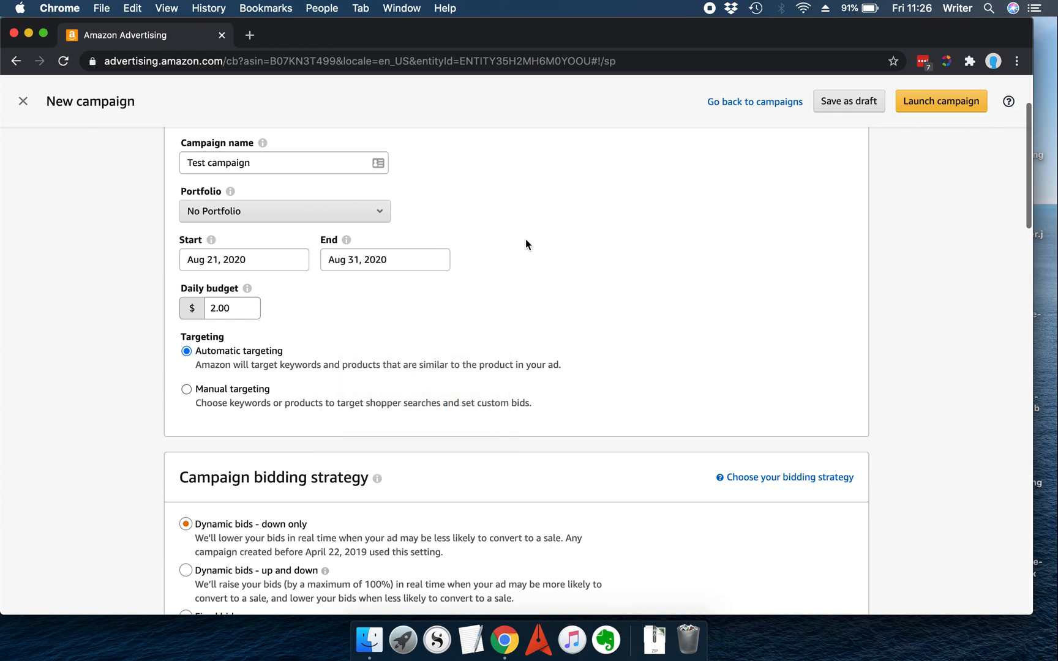
Step: Try the Standard ad format, then switch the ad format back to Custom text ad
scroll(371, 346, down, 5)
scroll(371, 346, down, 10)
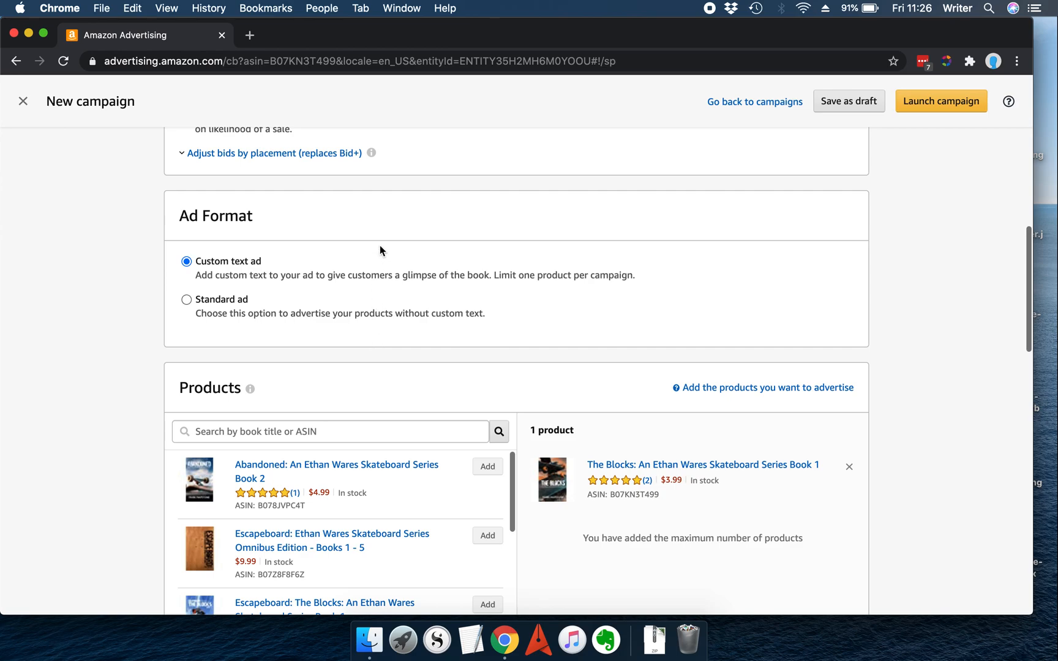
scroll(380, 245, down, 1)
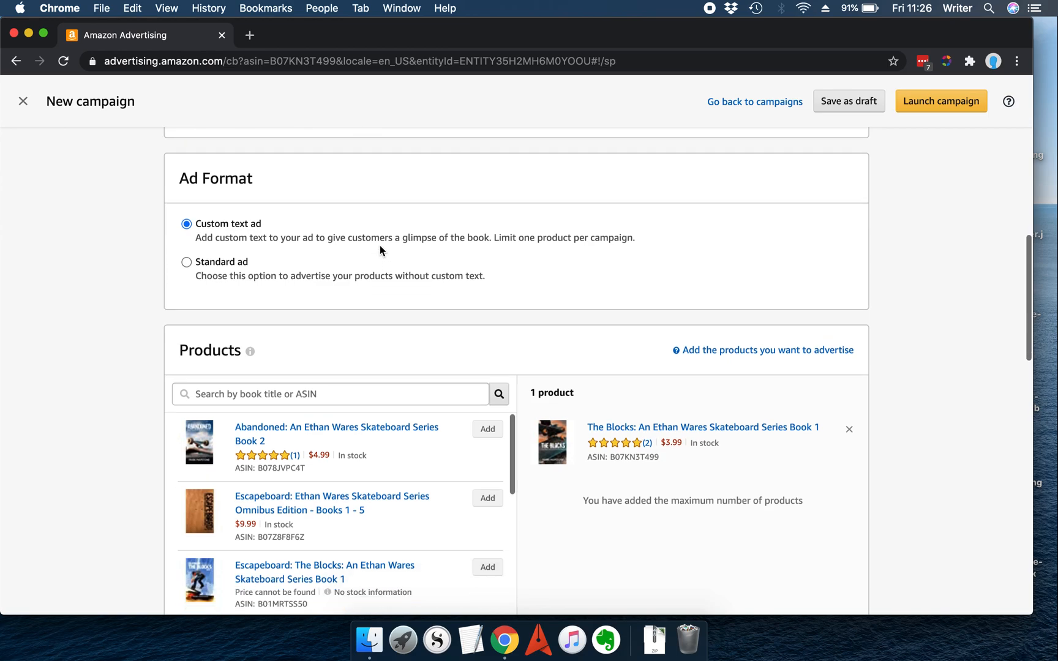
click(211, 264)
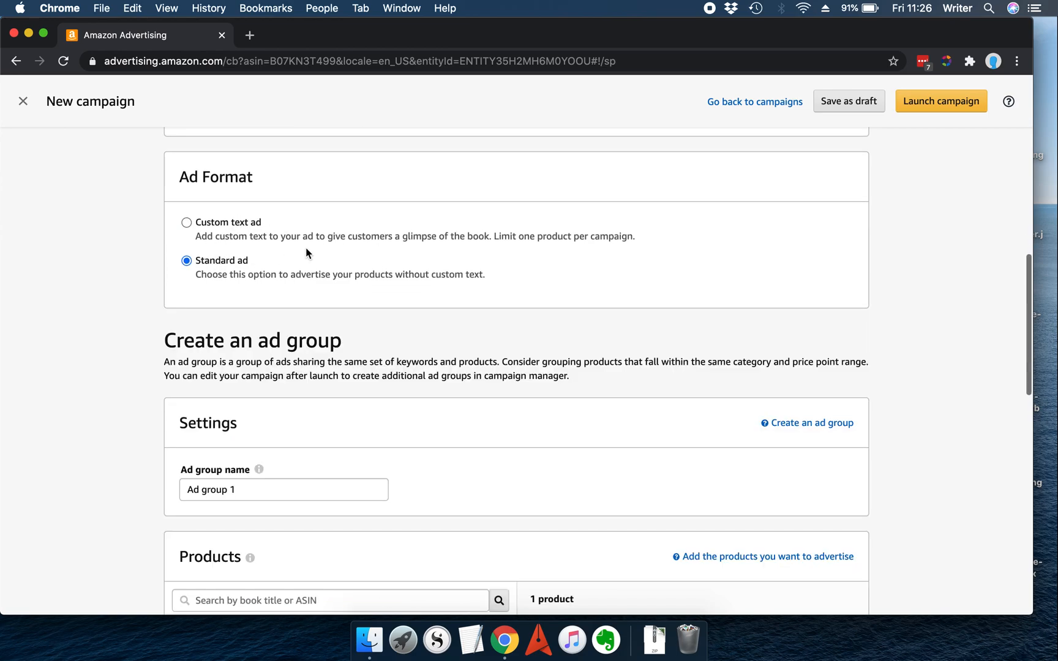
click(247, 230)
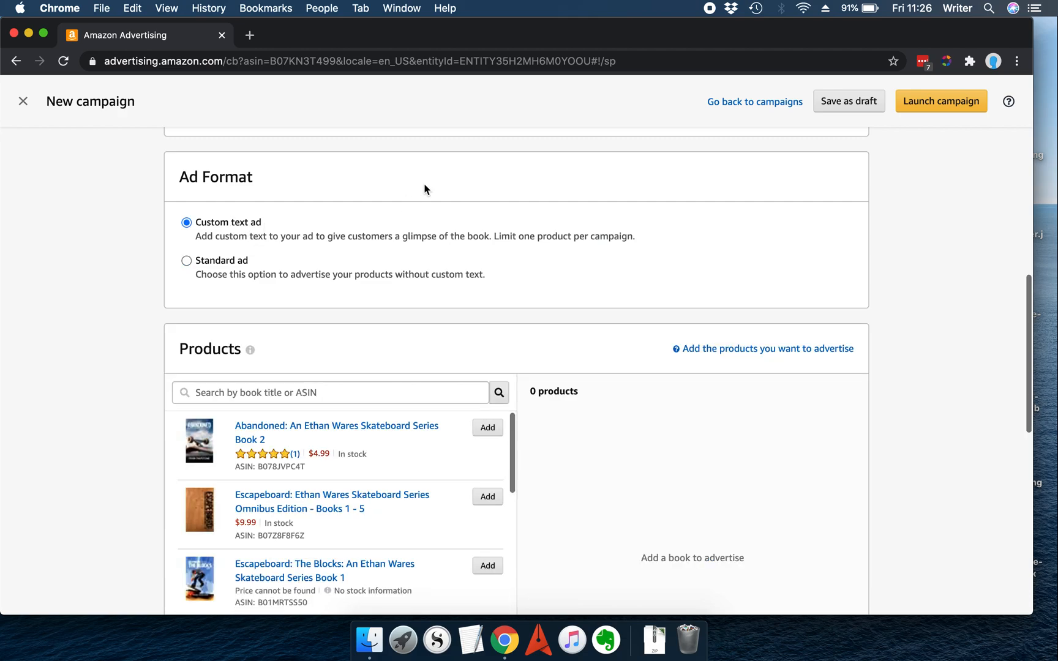
Step: Add the Kindle edition of The Blocks: An Ethan Wares Skateboard Series Book 1 (ASIN B07KN3T499) as the advertised product
scroll(544, 238, down, 3)
scroll(306, 574, down, 5)
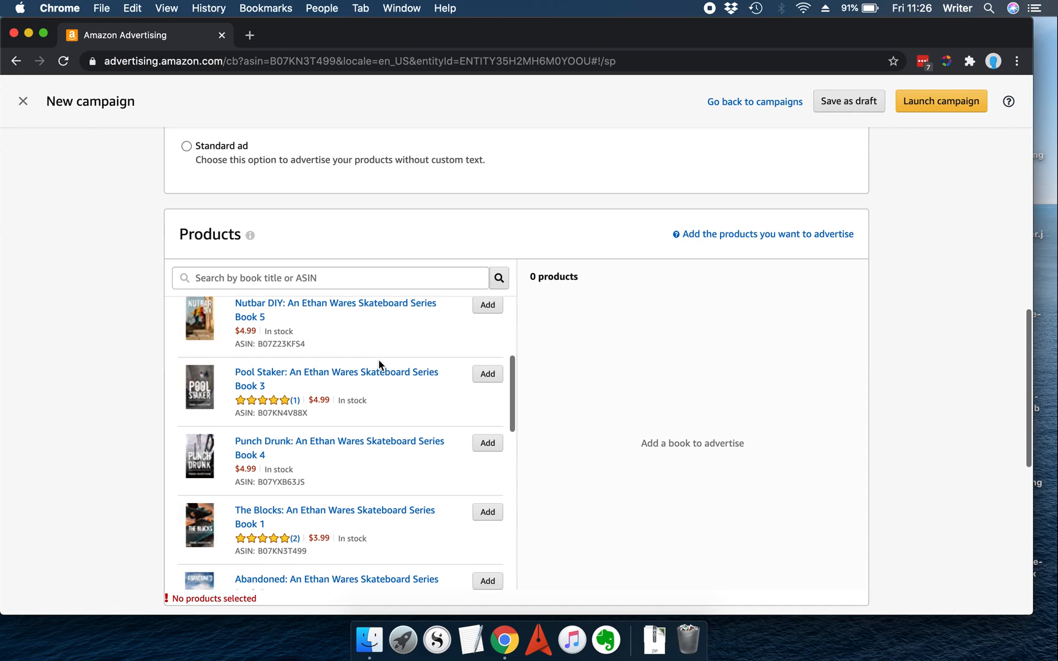
scroll(378, 362, down, 2)
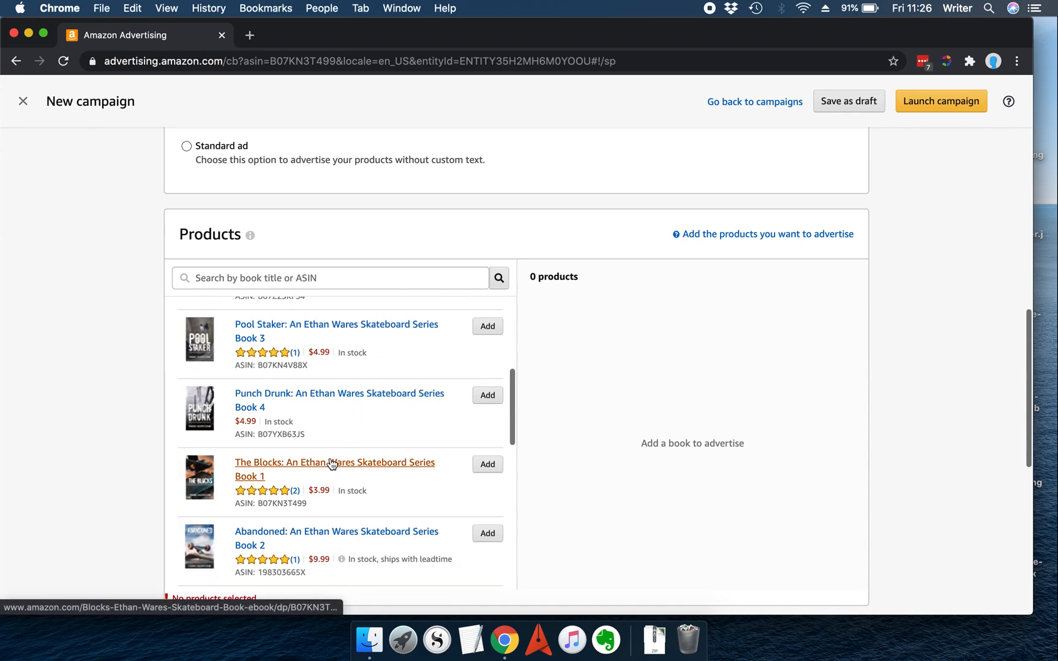
scroll(303, 447, down, 2)
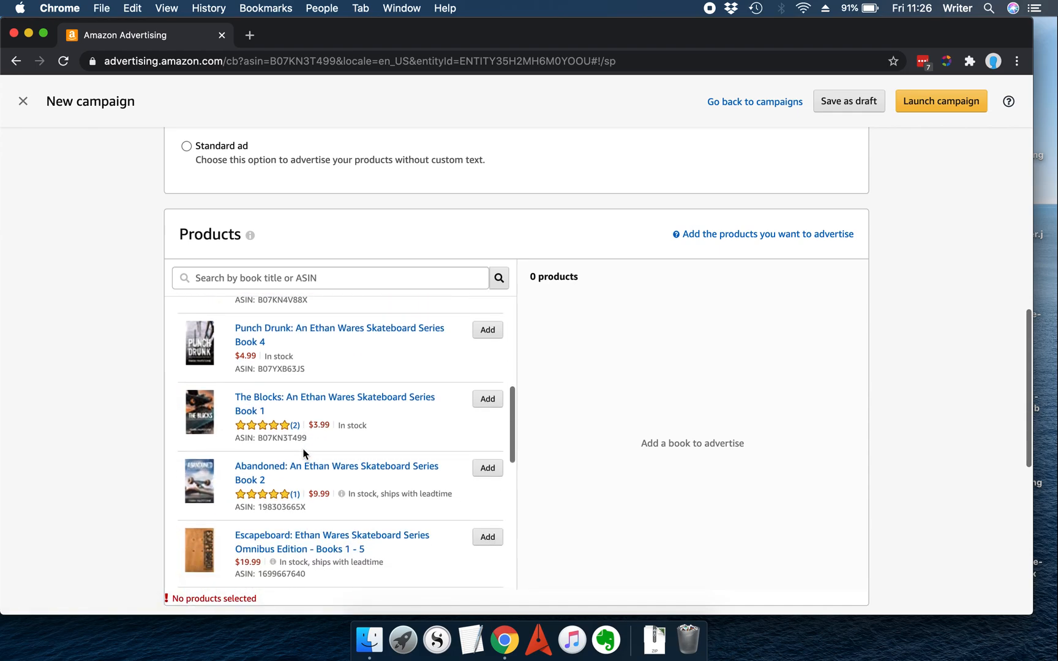
scroll(303, 453, up, 5)
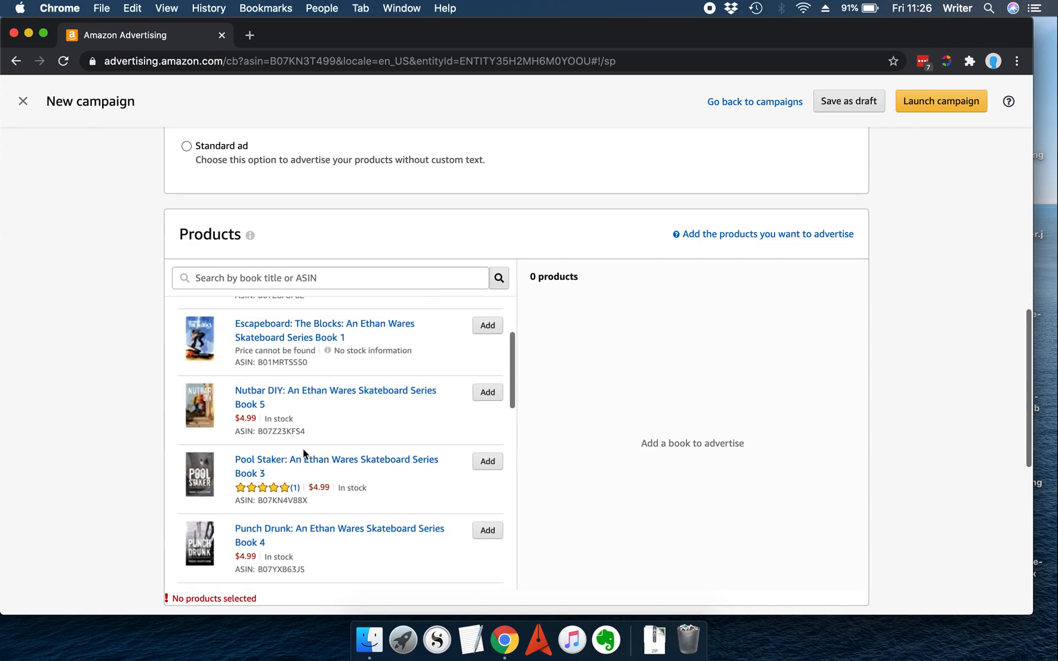
scroll(343, 447, up, 1)
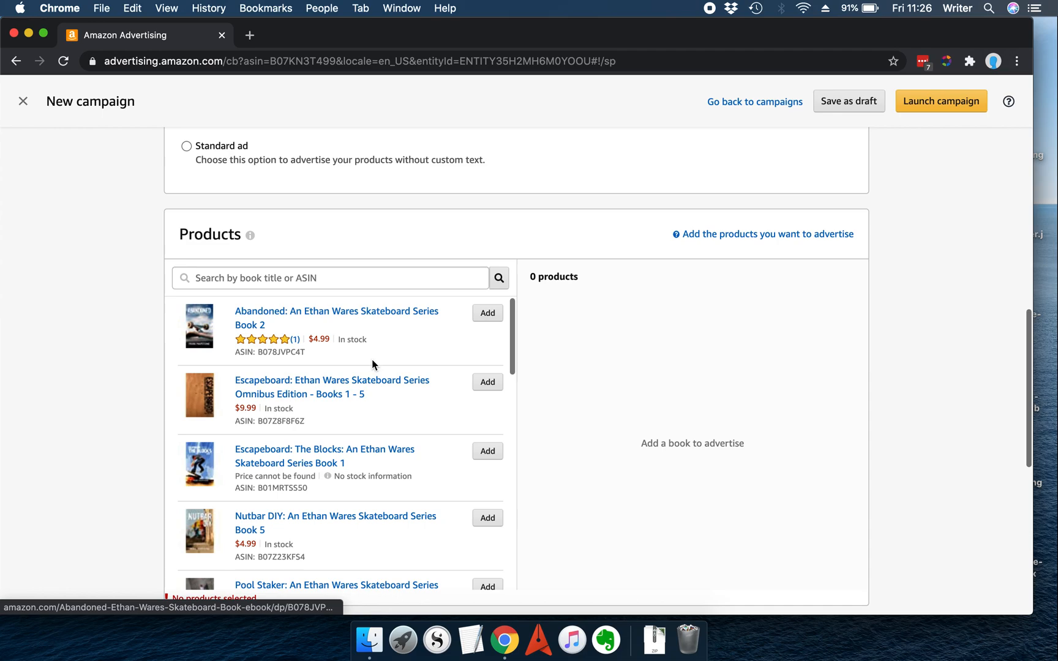
scroll(373, 359, down, 5)
scroll(372, 358, down, 7)
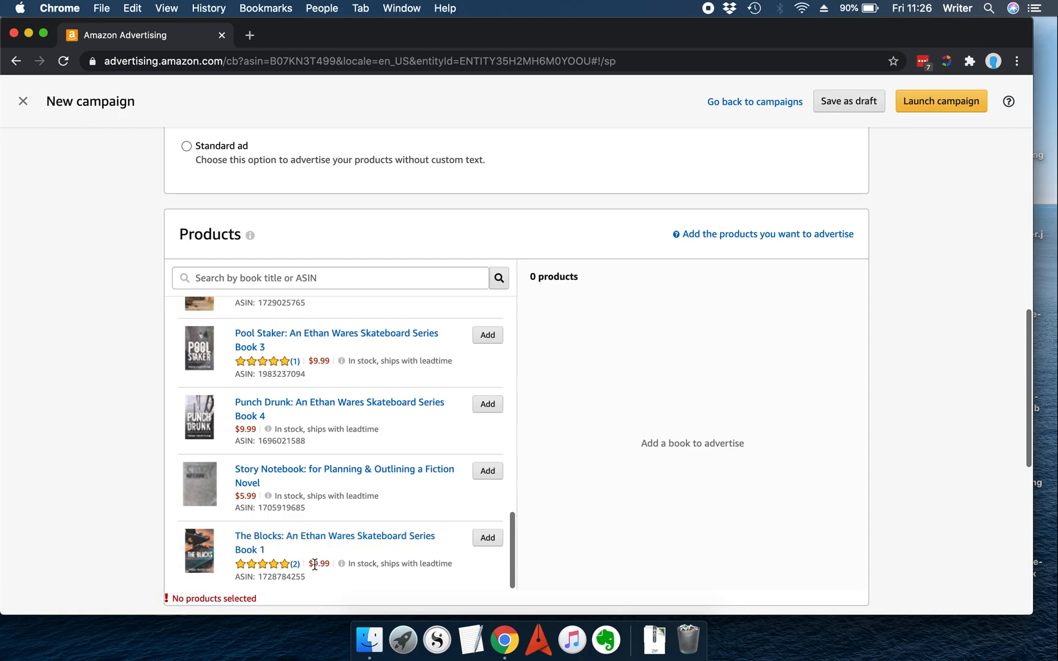
scroll(327, 482, up, 5)
scroll(327, 482, up, 4)
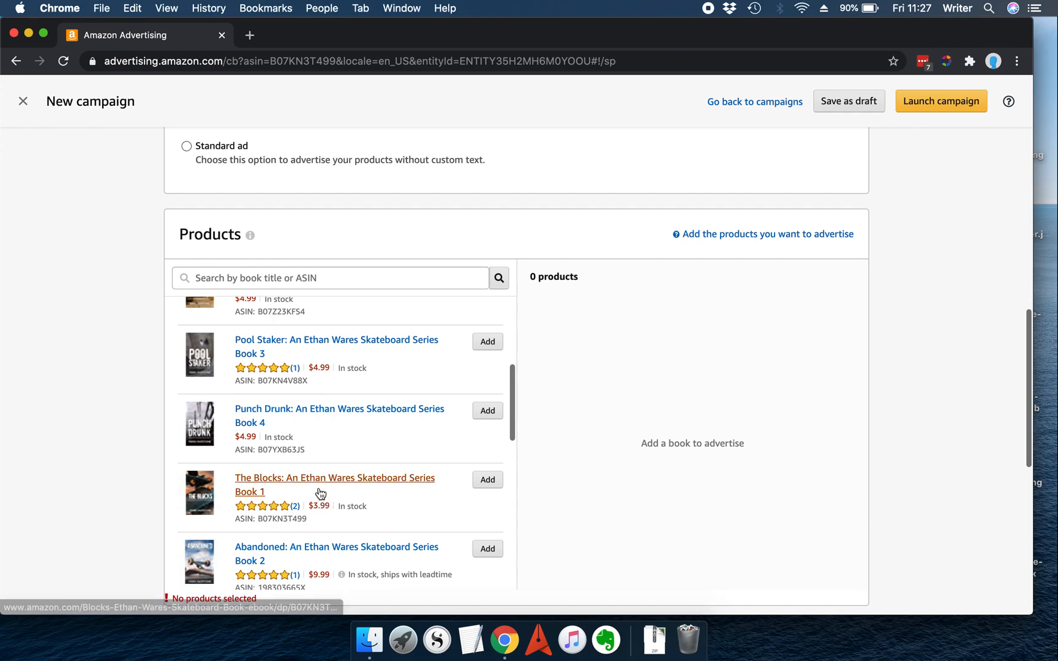
click(494, 481)
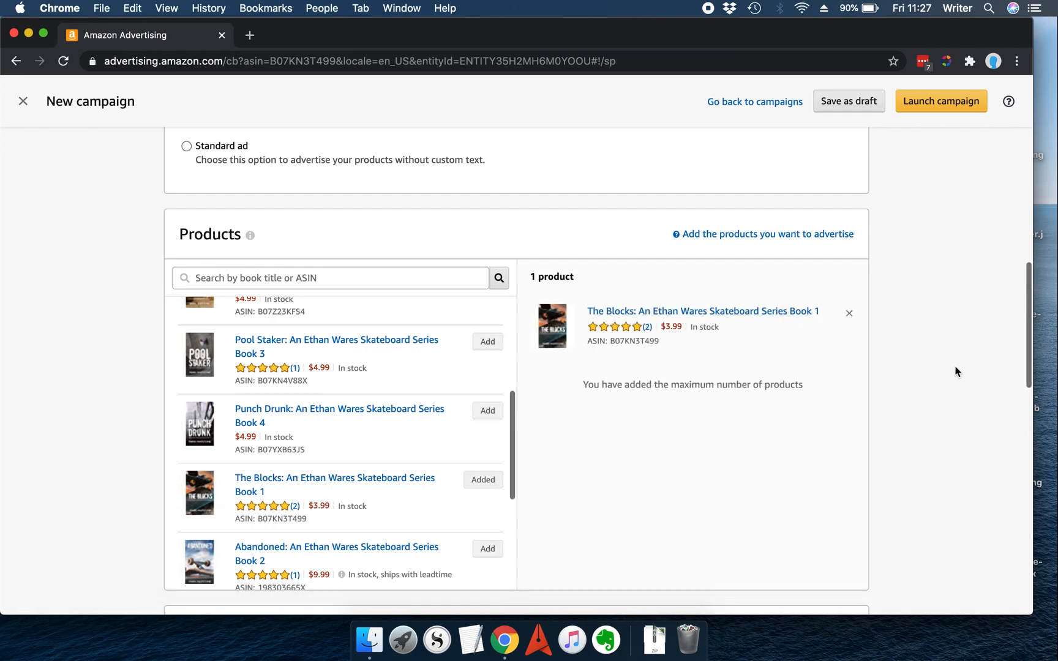
scroll(954, 371, down, 2)
scroll(479, 422, down, 8)
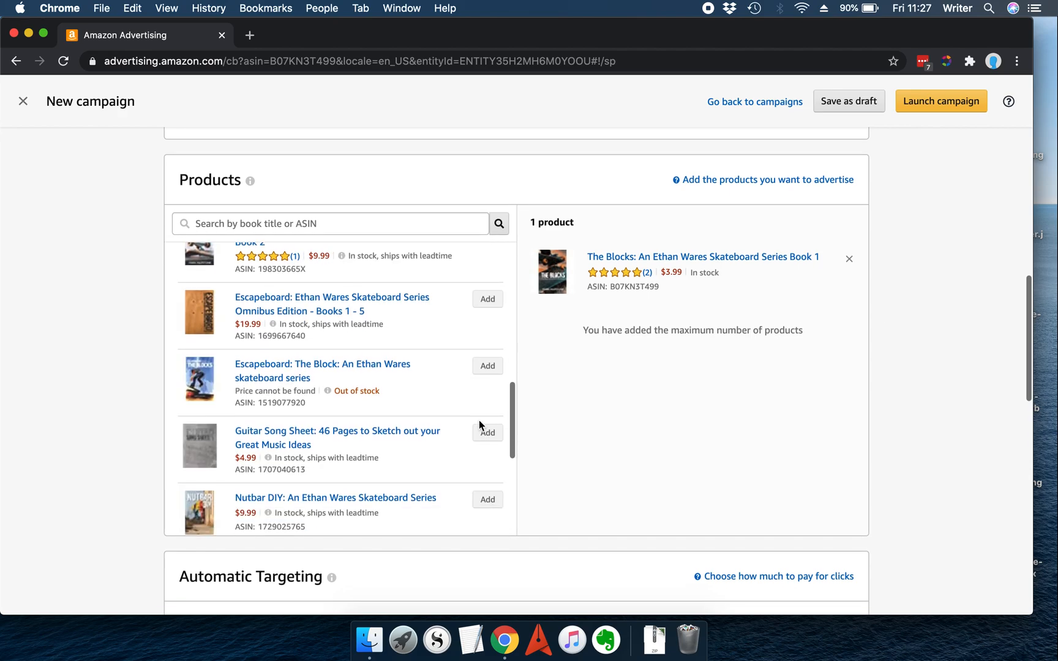